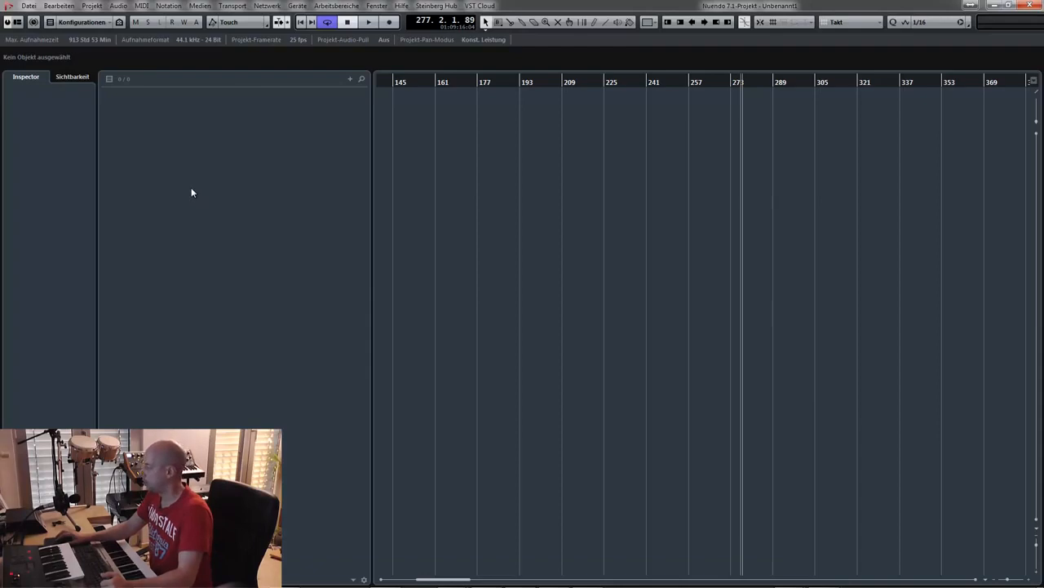
# - Start Vienna Ensemble Pro Server and create a new instance named Strings
pyautogui.click(14, 576)
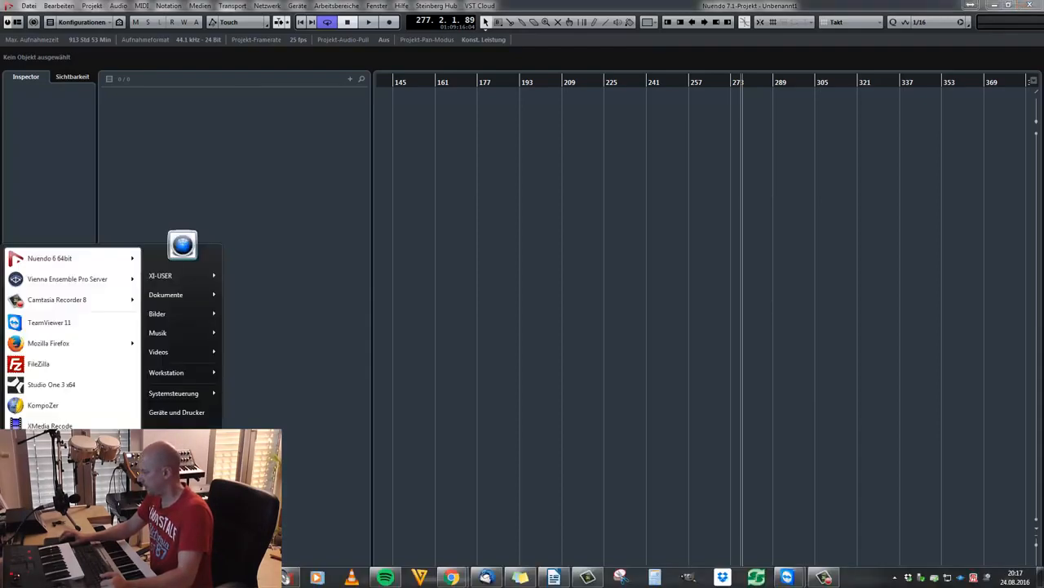
pyautogui.click(84, 280)
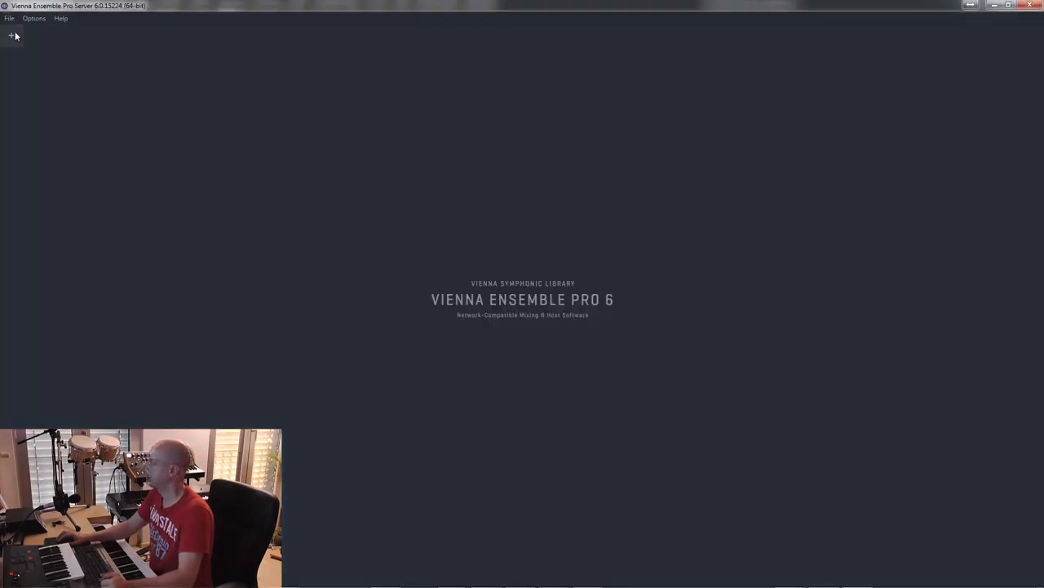
pyautogui.doubleClick(20, 31)
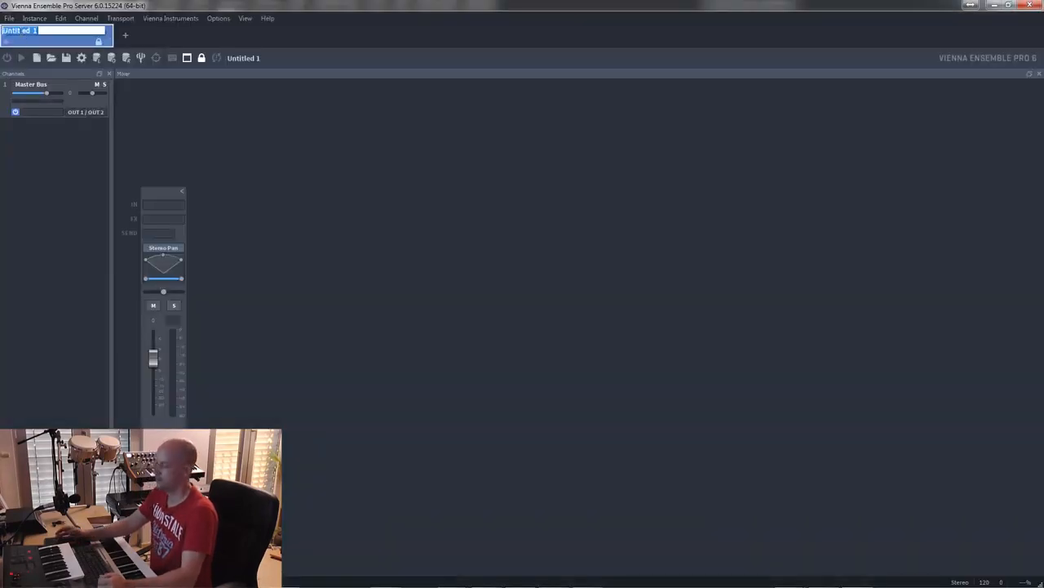
pyautogui.write('Strings')
pyautogui.press('Return')
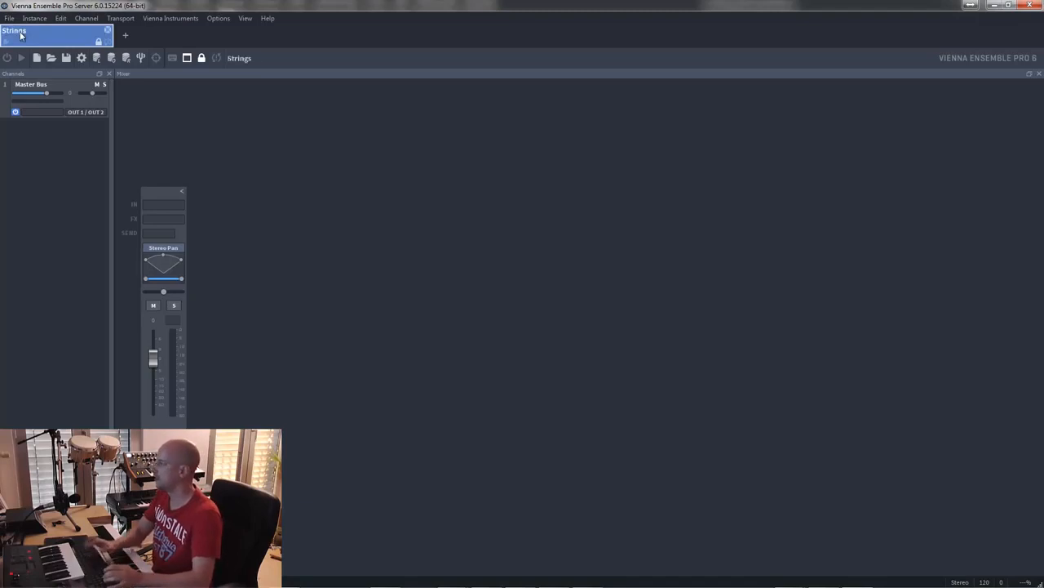
# - Insert the Native Instruments Kontakt 5 16out plug-in (Stereo to Stereo) as a new channel in the Strings instance
pyautogui.rightClick(264, 179)
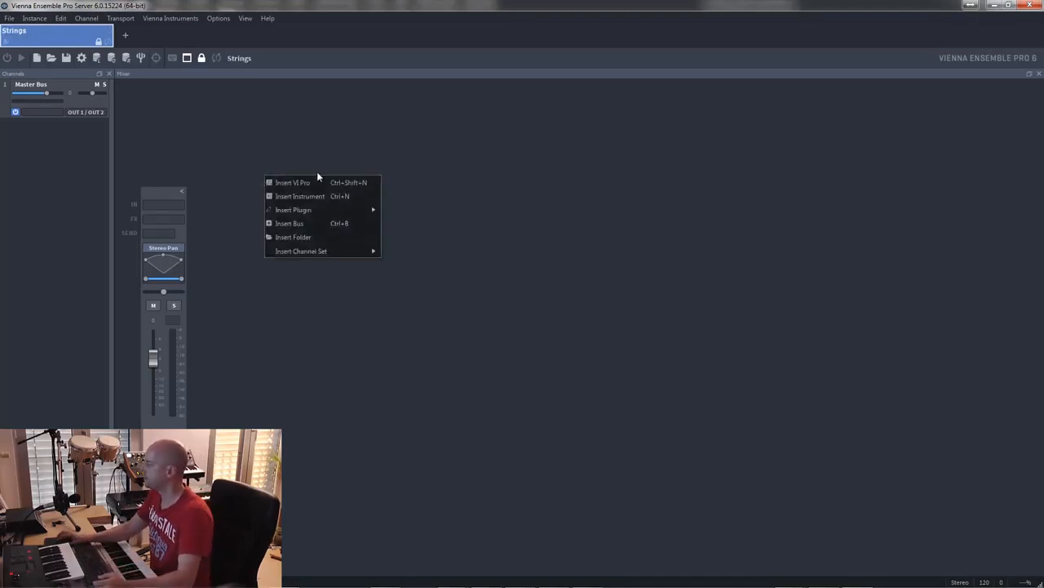
pyautogui.moveTo(312, 214)
pyautogui.moveTo(402, 237)
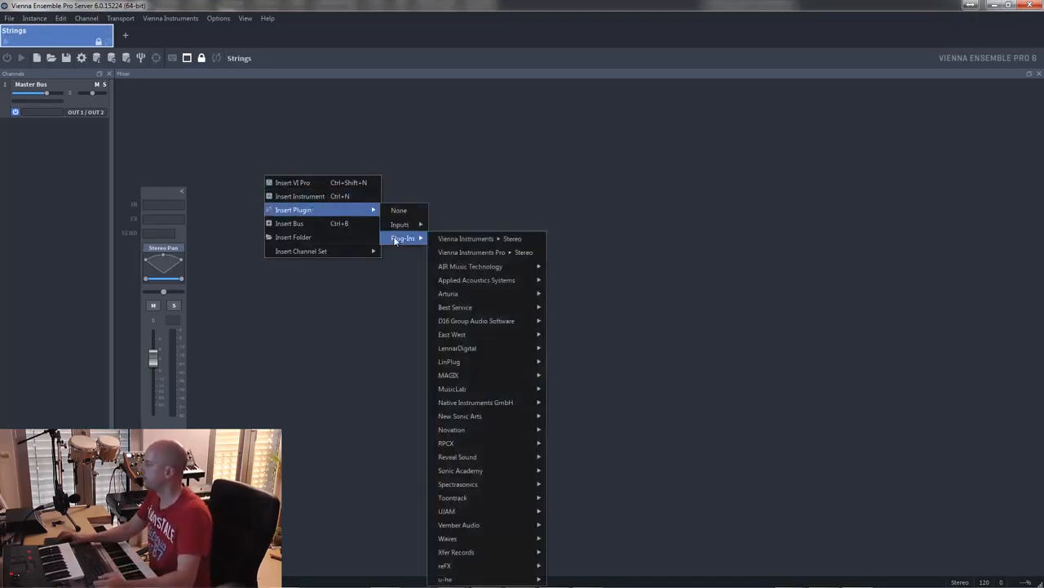
pyautogui.moveTo(523, 408)
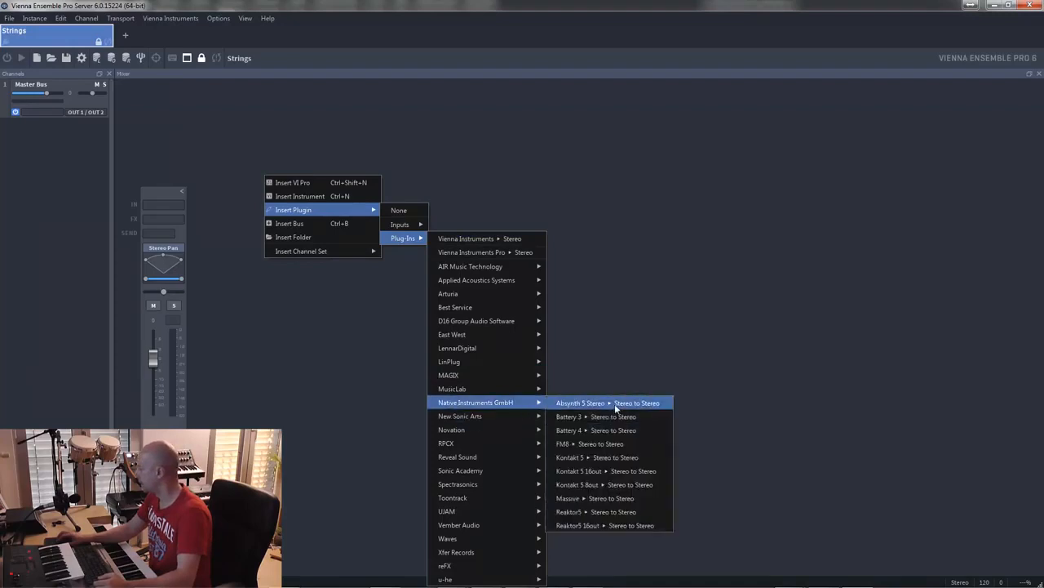
pyautogui.click(616, 471)
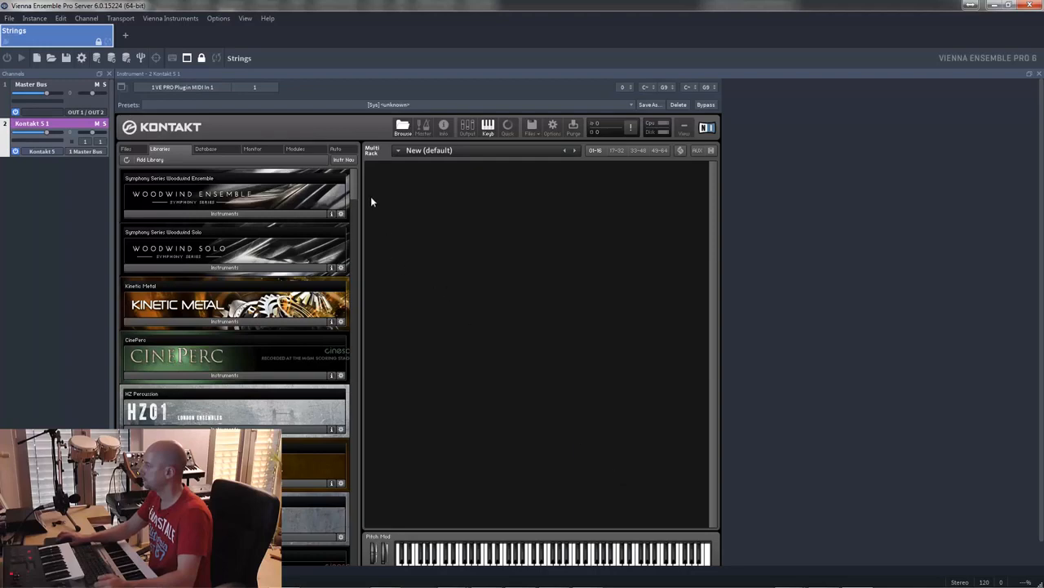
# - Load the Full Ensemble Arco instrument from the Cinematic Strings library into the Kontakt rack and return to the mixer
pyautogui.moveTo(355, 195); pyautogui.dragTo(340, 563)
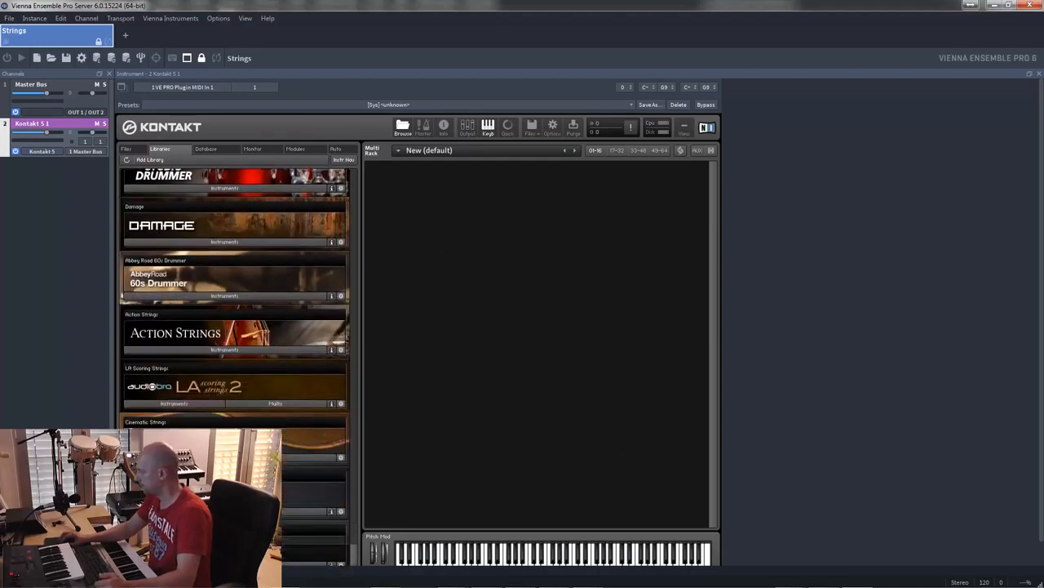
pyautogui.click(229, 457)
pyautogui.scroll(-5, 230, 457)
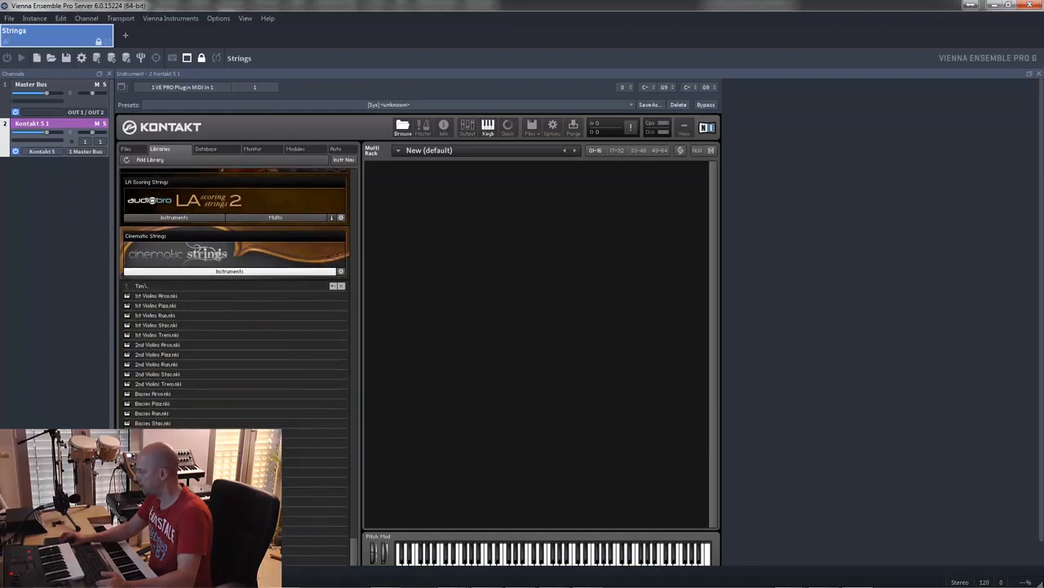
pyautogui.moveTo(326, 491); pyautogui.dragTo(517, 417)
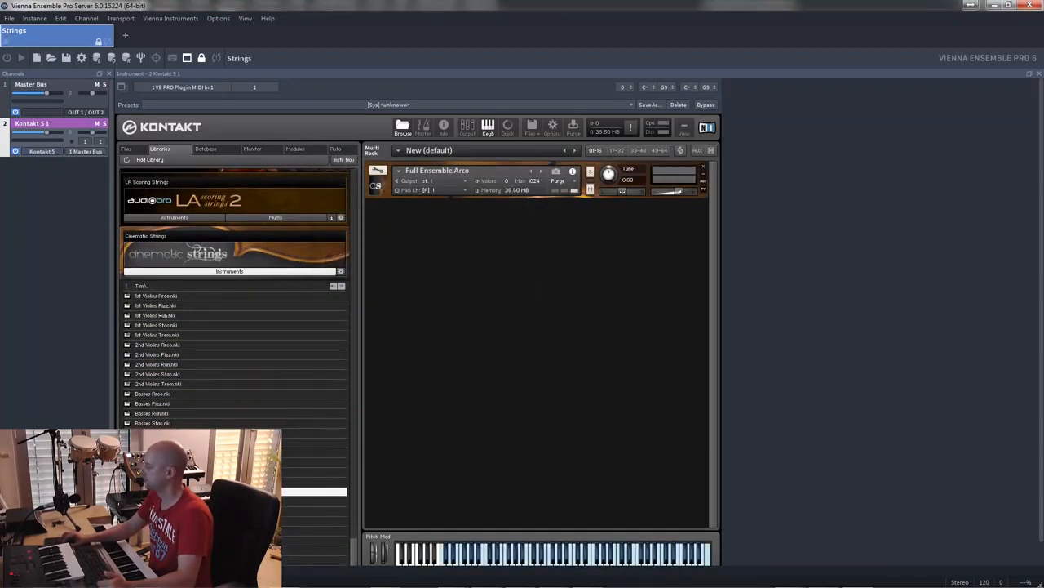
pyautogui.press('F2')
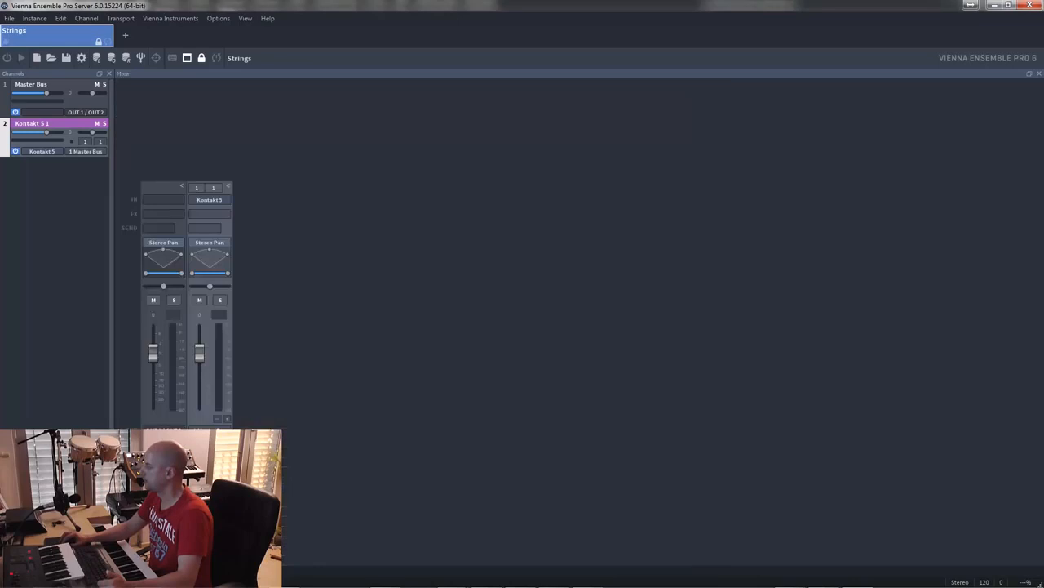
# - Switch to Nuendo and add Vienna Ensemble Pro as a rack instrument with an assigned MIDI track
pyautogui.click(184, 577)
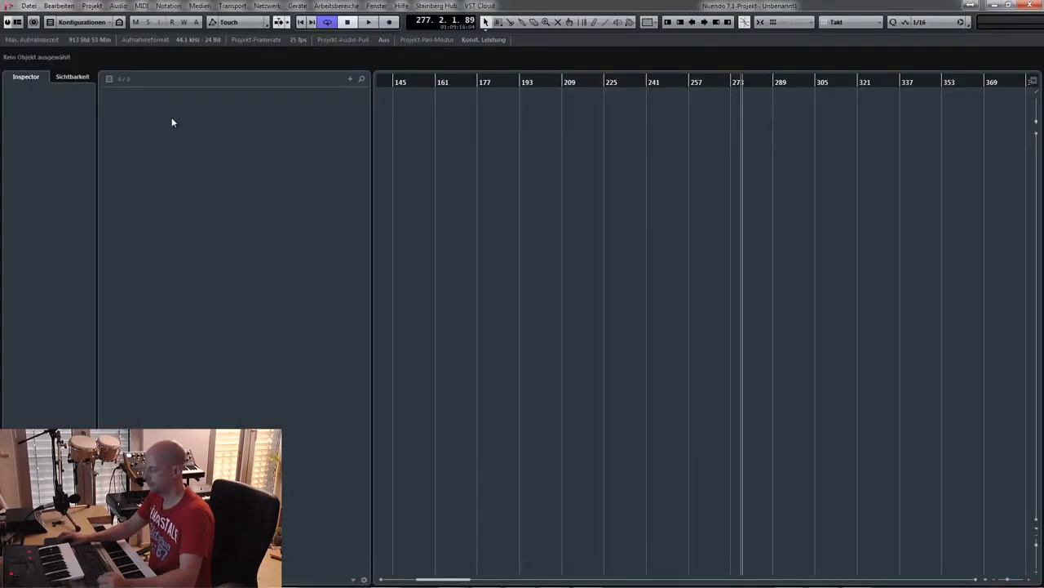
pyautogui.press('F11')
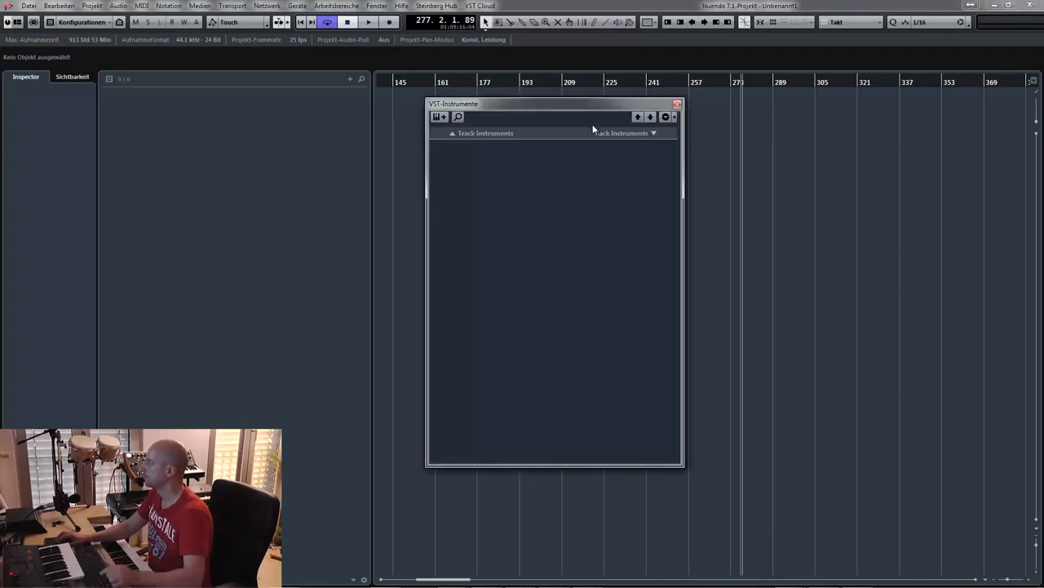
pyautogui.click(645, 133)
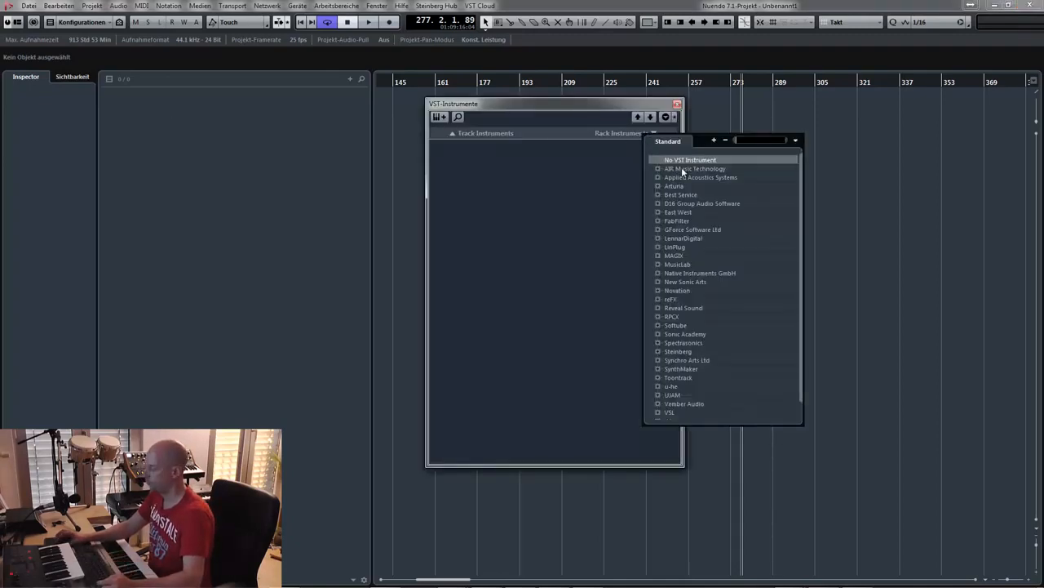
pyautogui.write('vienn')
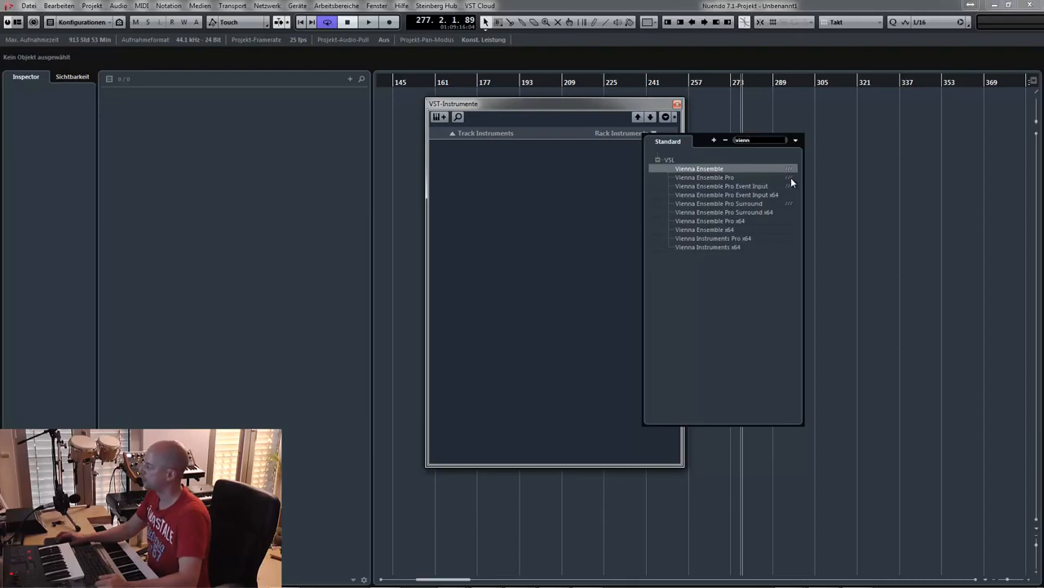
pyautogui.click(723, 177)
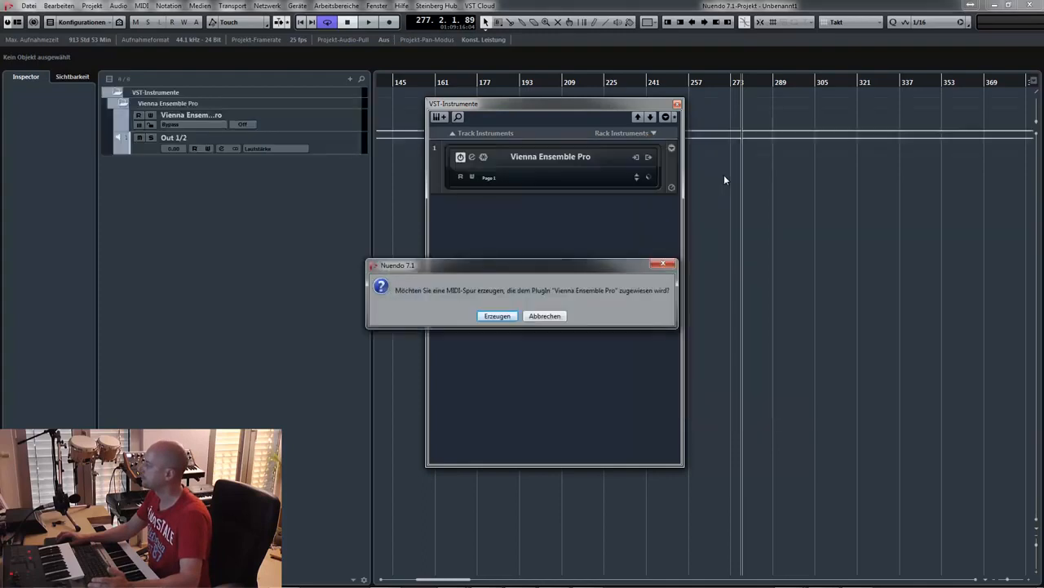
pyautogui.click(498, 316)
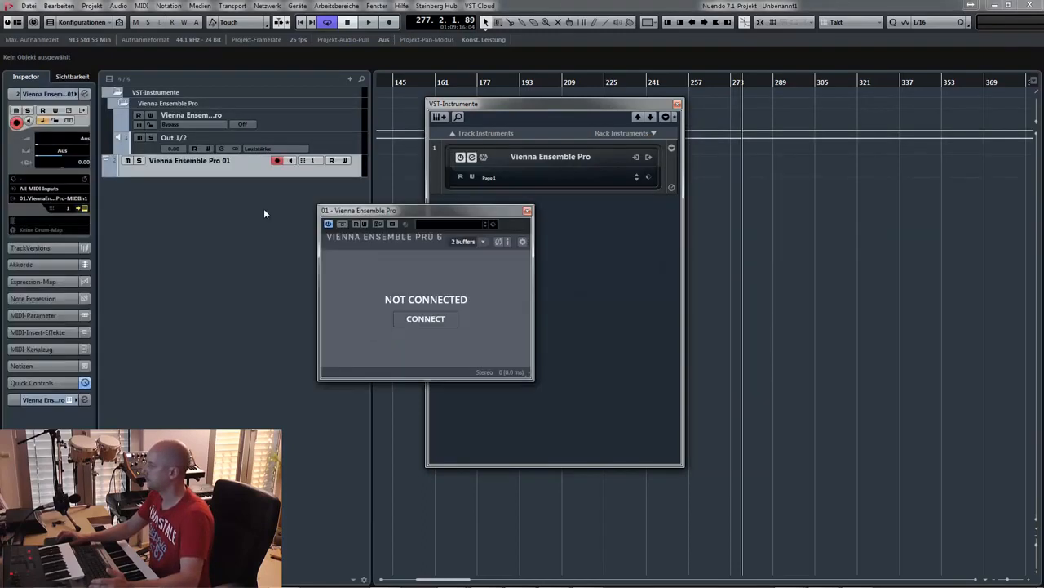
# - Connect the Vienna Ensemble Pro plug-in to the Strings instance on the 64-bit localhost server
pyautogui.moveTo(380, 210); pyautogui.dragTo(461, 239)
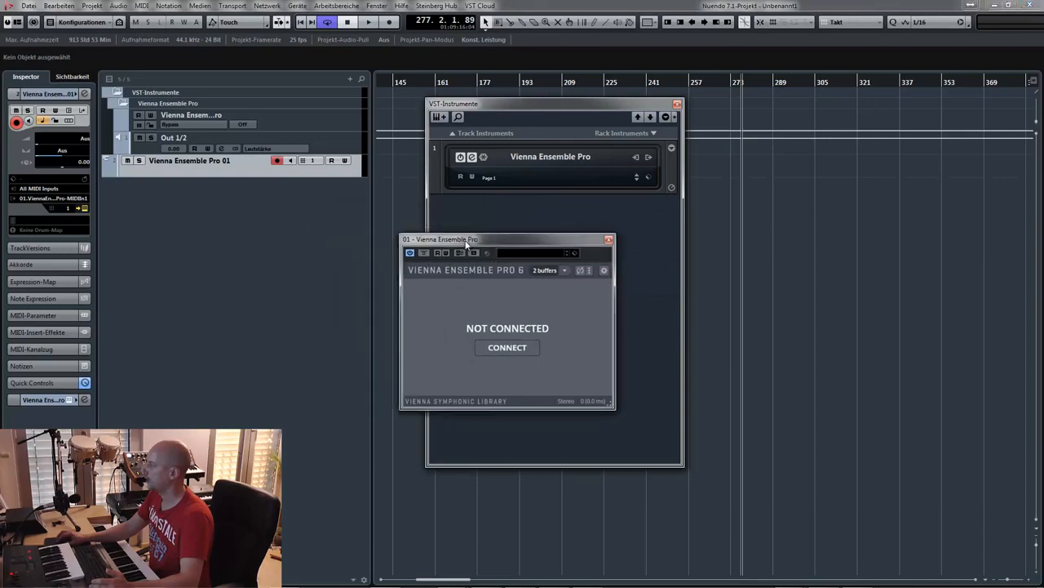
pyautogui.click(507, 346)
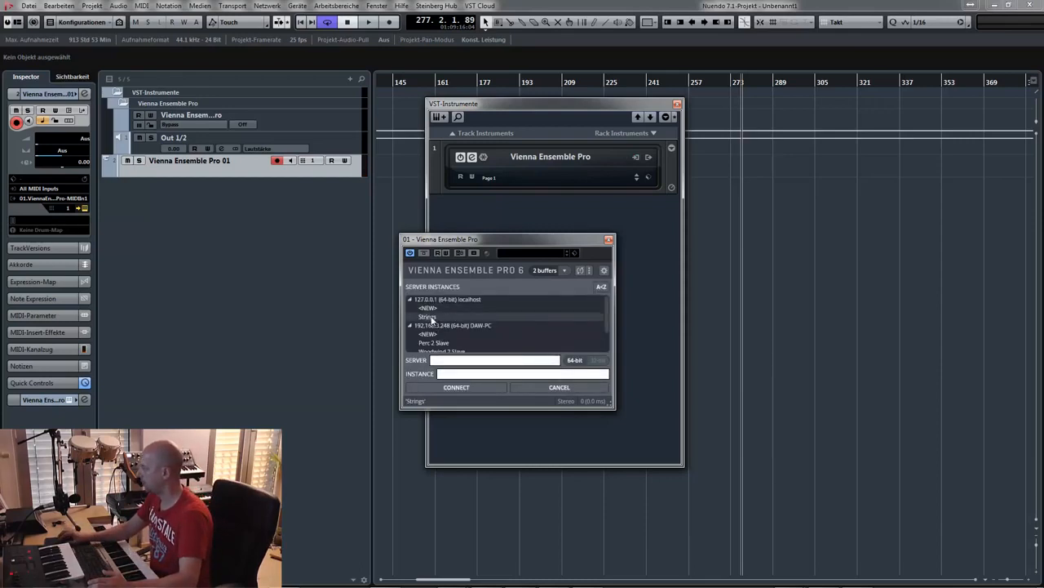
pyautogui.click(436, 319)
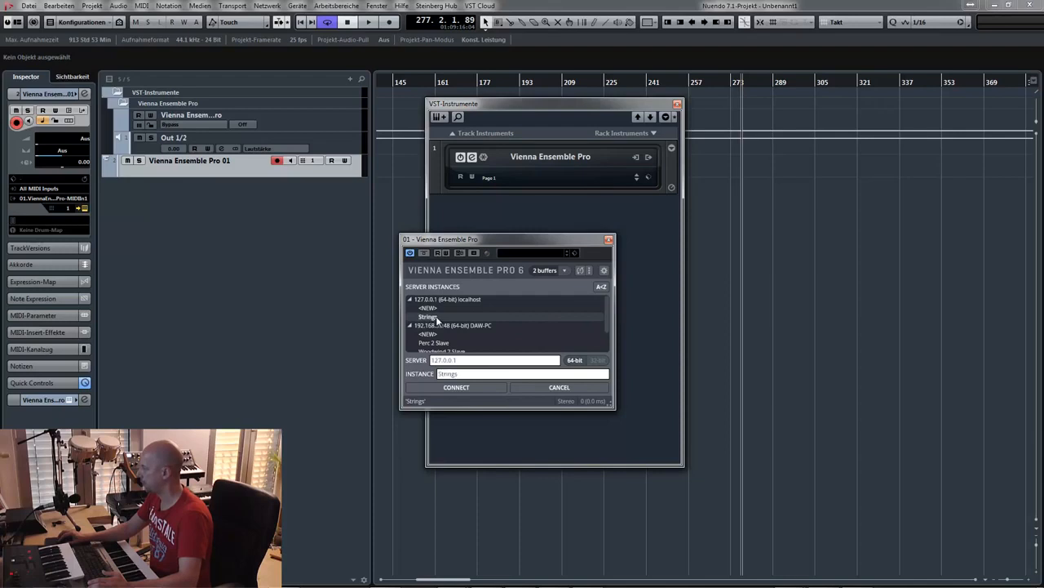
pyautogui.click(459, 388)
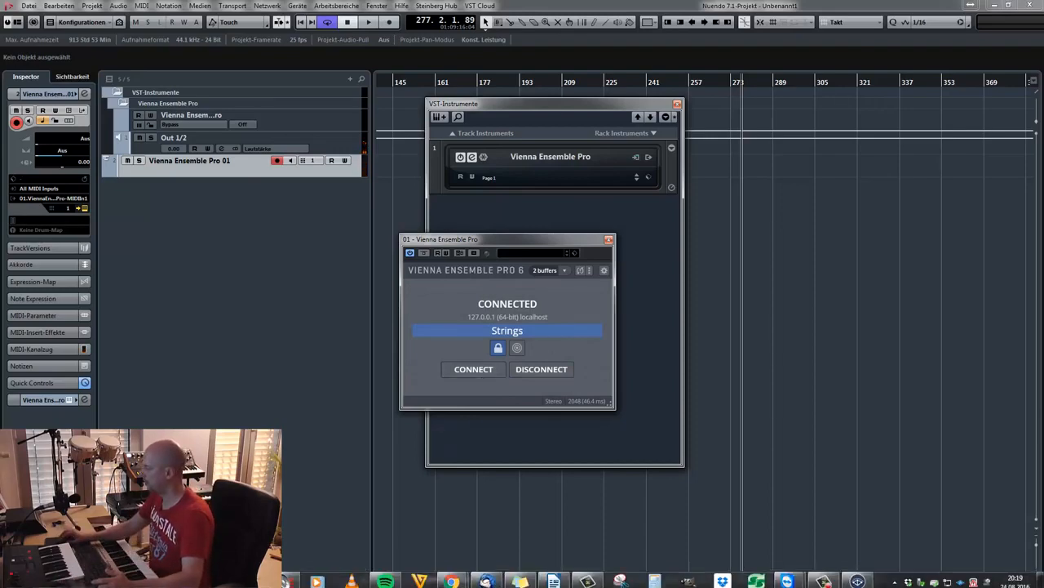
# - Switch to Vienna Ensemble Pro Server and load Full Ensemble Pizz as a second instrument in the Kontakt rack
pyautogui.click(857, 580)
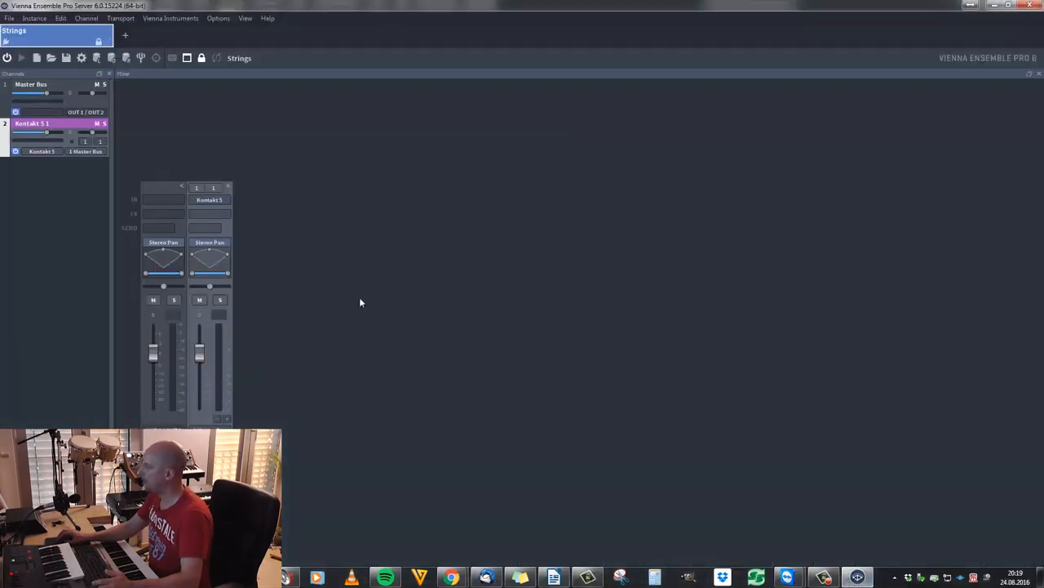
pyautogui.doubleClick(209, 200)
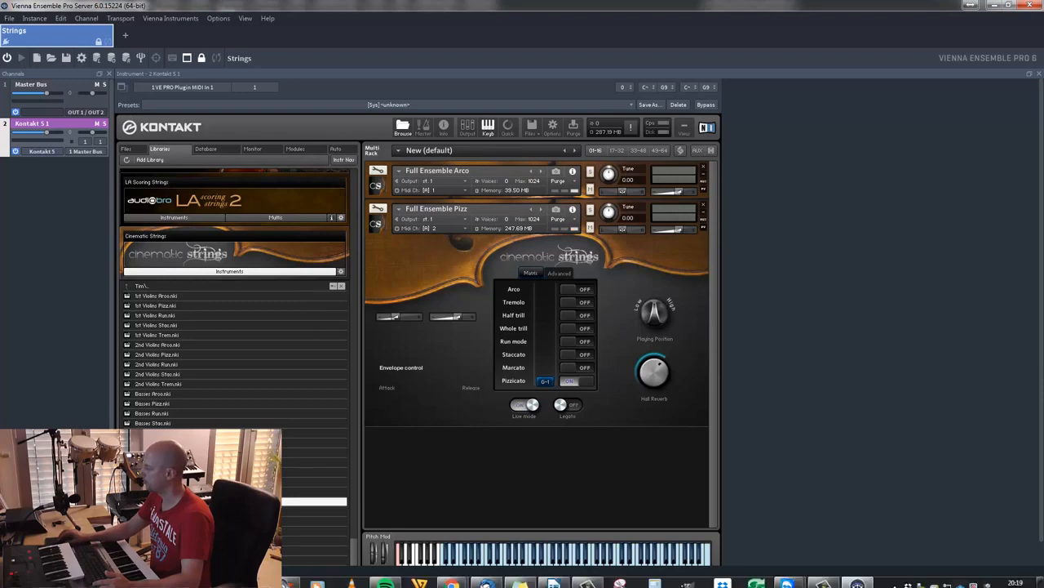
# - Switch back to Nuendo and add one more MIDI track, on channel 2, below the Vienna Ensemble Pro 01 track
pyautogui.click(857, 578)
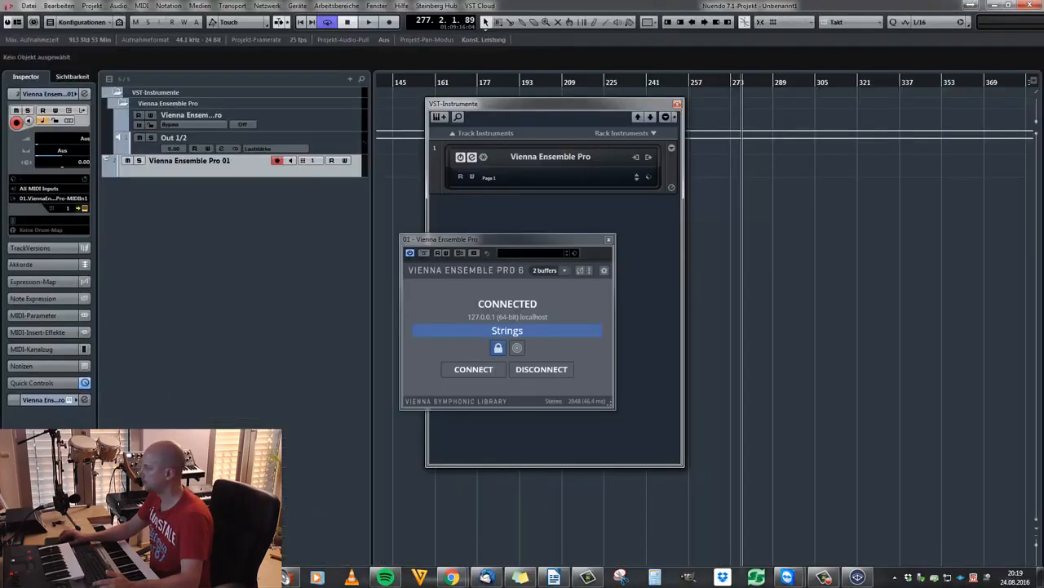
pyautogui.rightClick(225, 164)
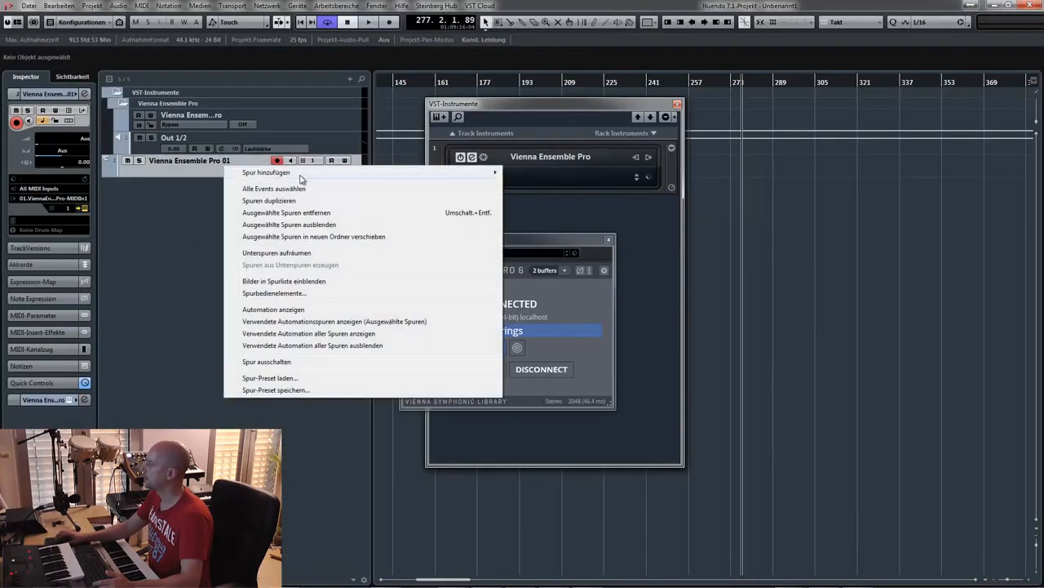
pyautogui.moveTo(301, 174)
pyautogui.click(539, 198)
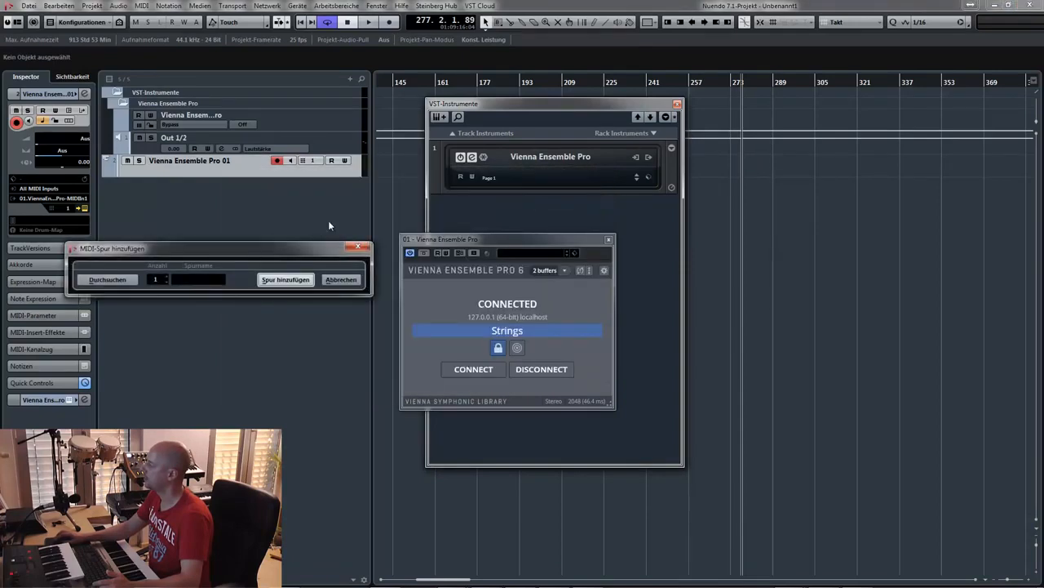
pyautogui.click(282, 281)
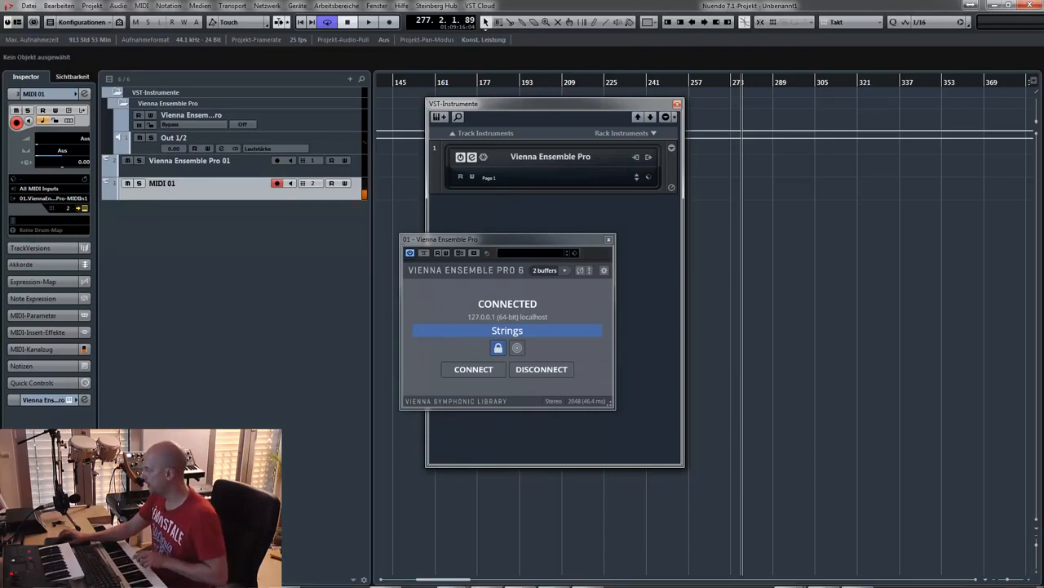
# - In Vienna Ensemble Pro Server, set the Kontakt channel's MIDI input channel to All and check the setting in the mixer
pyautogui.click(864, 577)
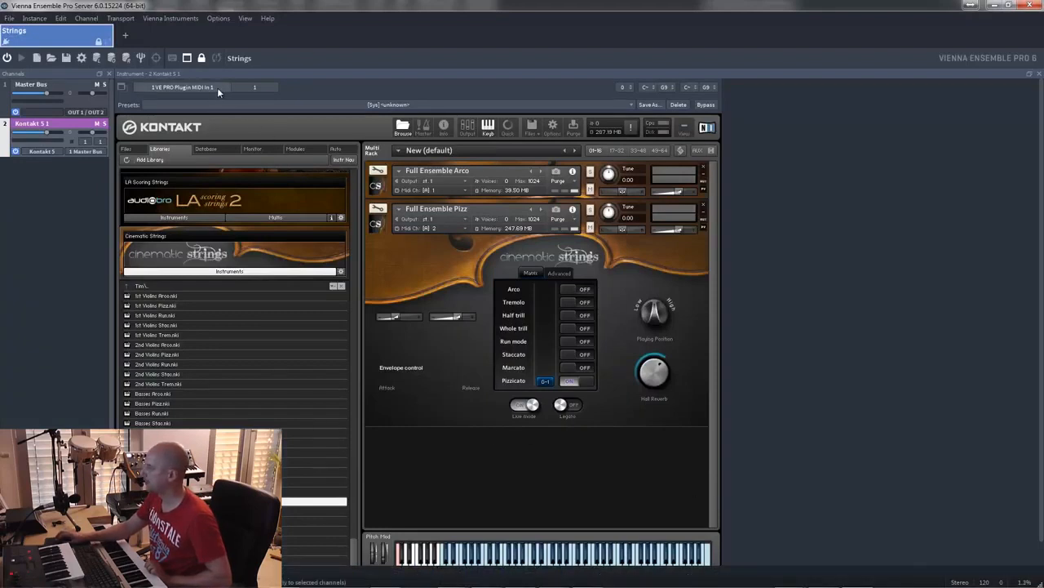
pyautogui.click(263, 86)
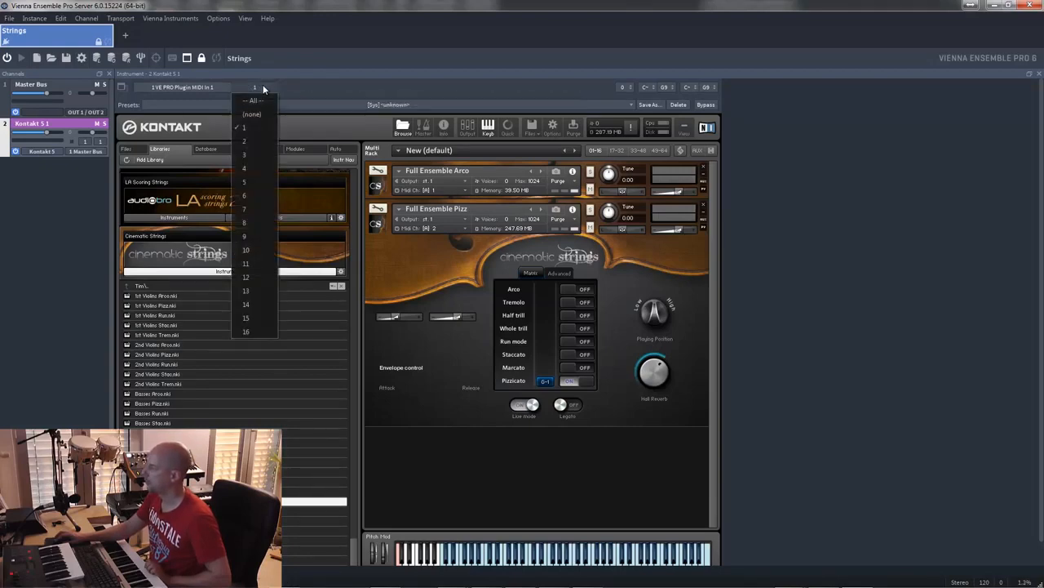
pyautogui.click(263, 101)
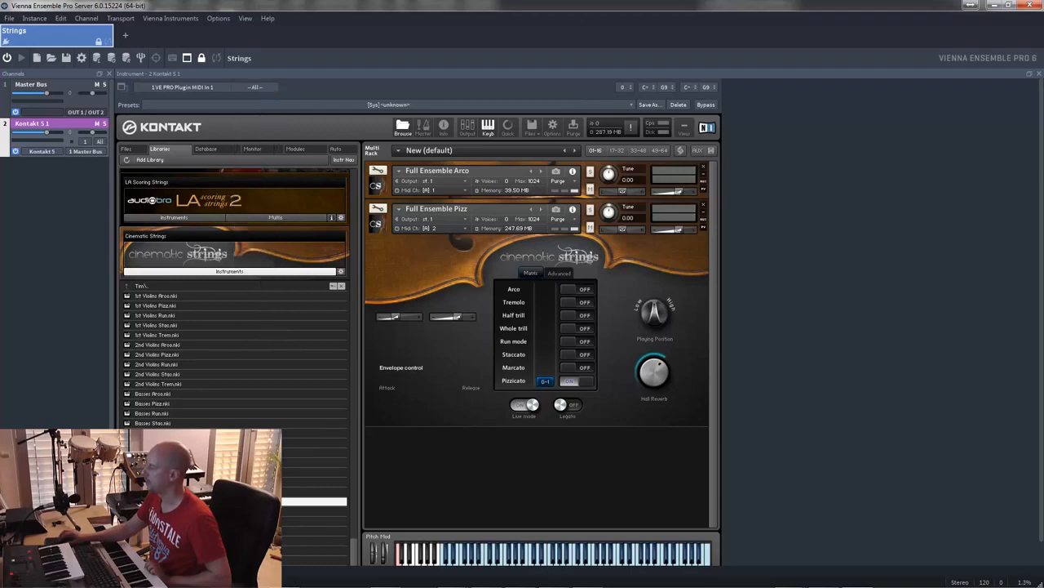
pyautogui.moveTo(935, 581)
pyautogui.click(134, 572)
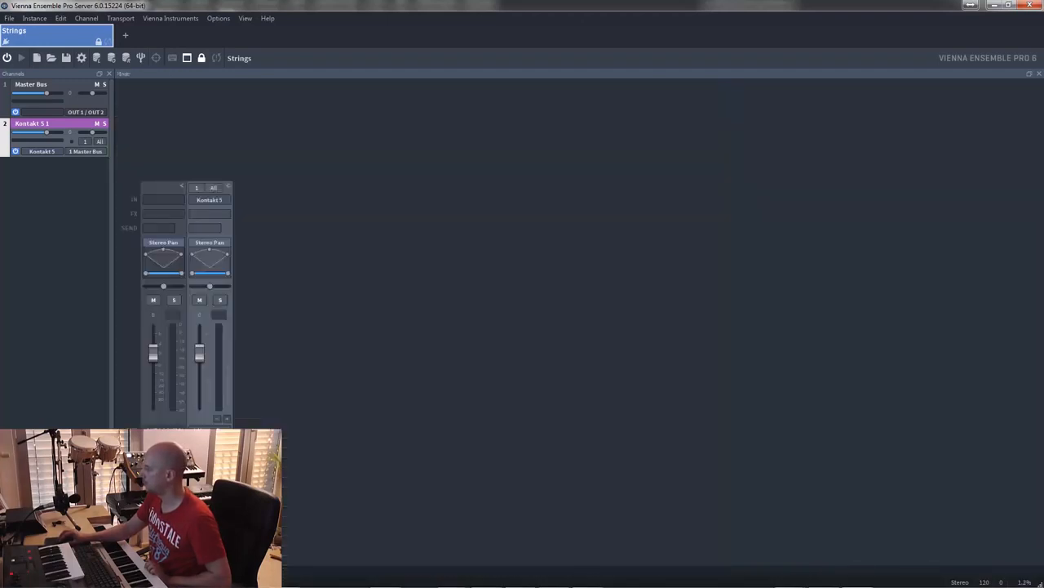
pyautogui.click(215, 187)
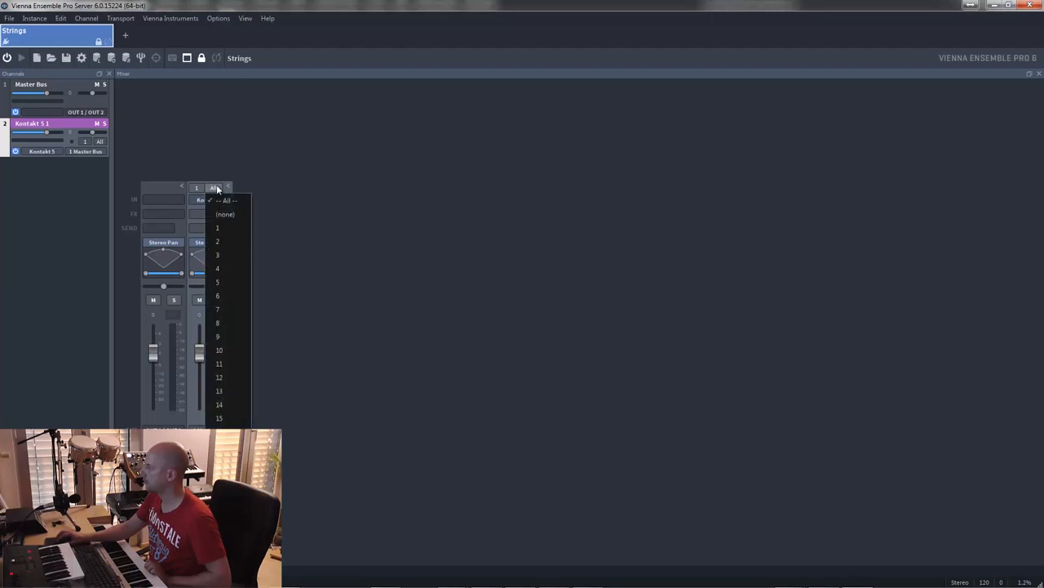
pyautogui.click(310, 182)
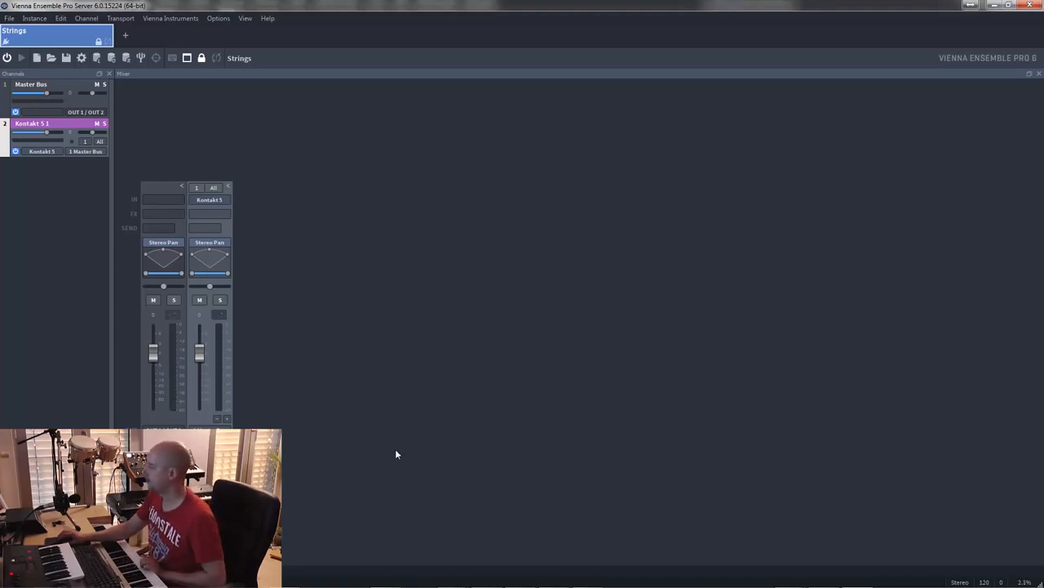
# - Insert a second Kontakt 5 plug-in channel and load Clarinets Sustain.nki from the Woodwind Ensemble library into it
pyautogui.rightClick(363, 302)
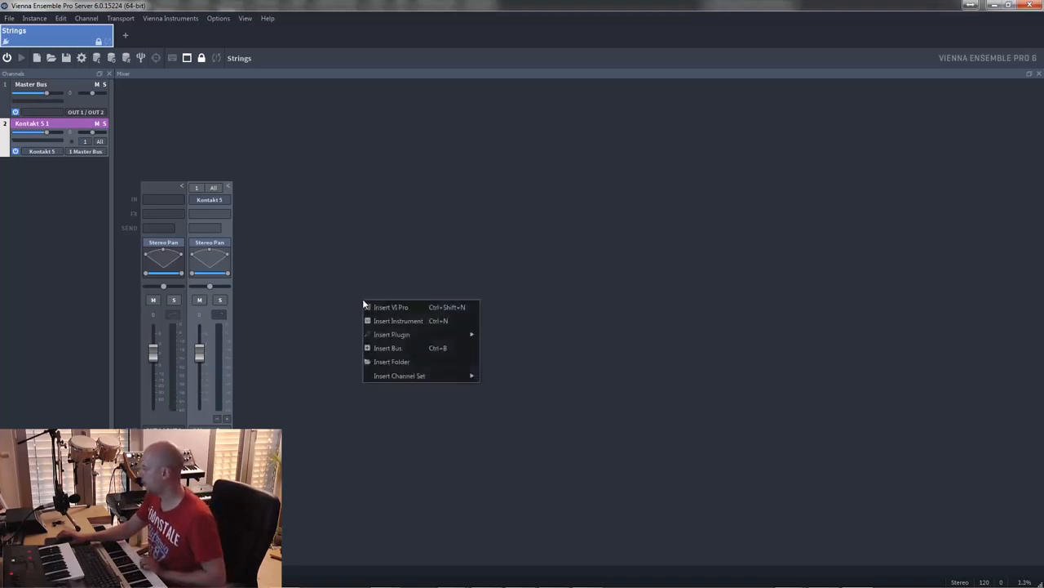
pyautogui.moveTo(407, 339)
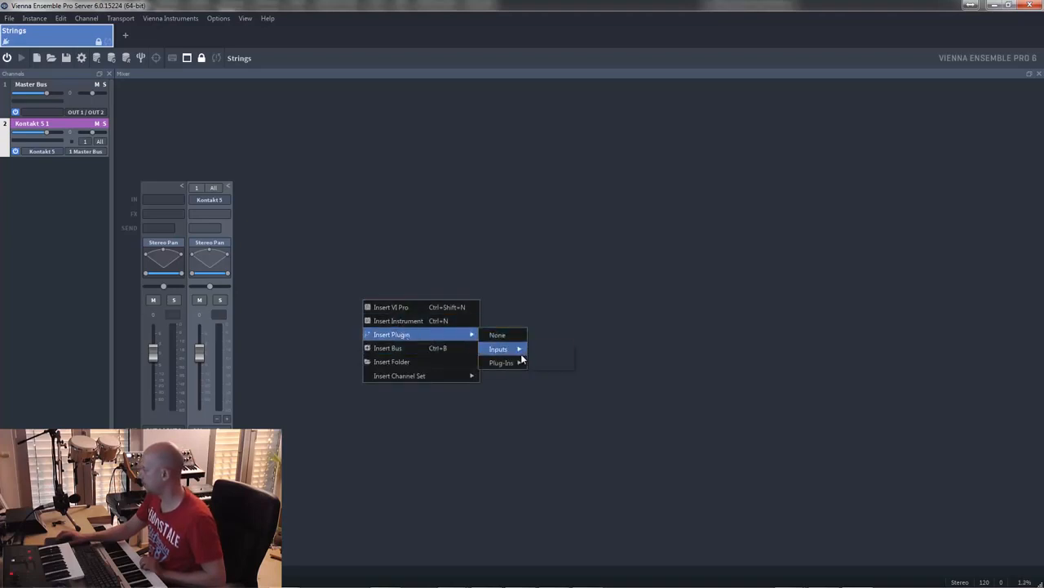
pyautogui.moveTo(506, 362)
pyautogui.moveTo(601, 404)
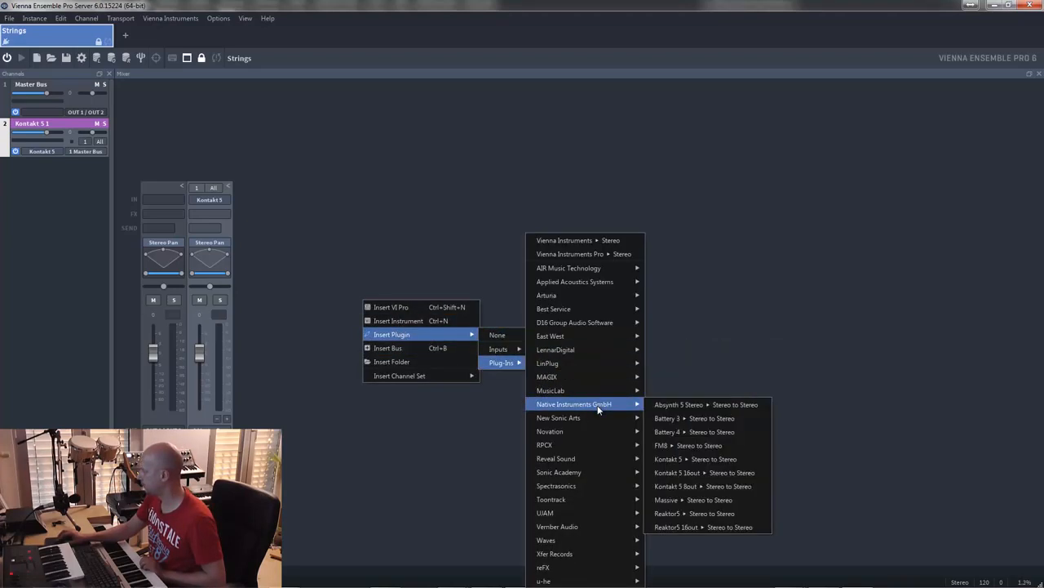
pyautogui.click(706, 475)
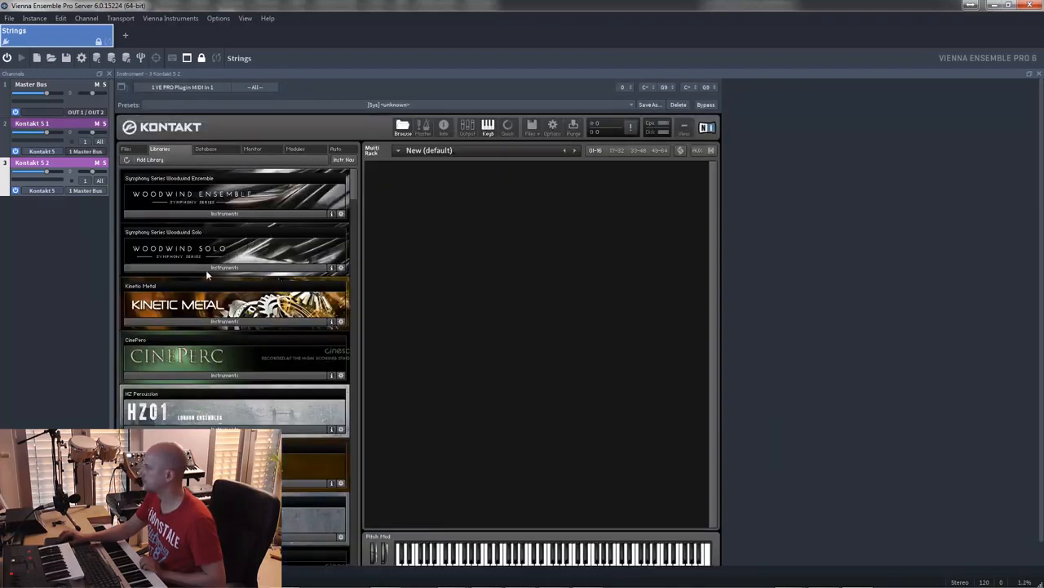
pyautogui.click(215, 215)
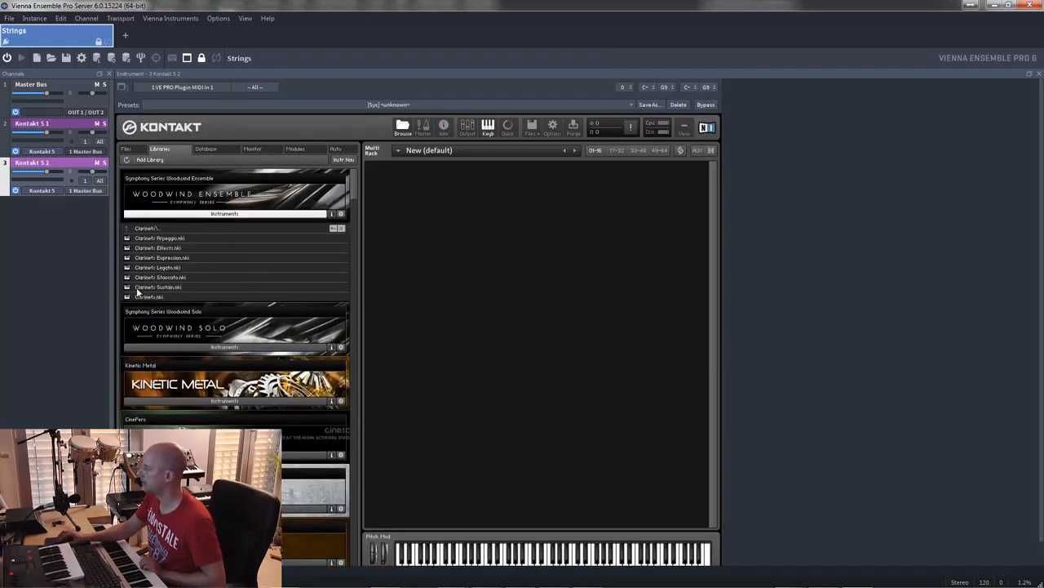
pyautogui.moveTo(145, 286); pyautogui.dragTo(508, 291)
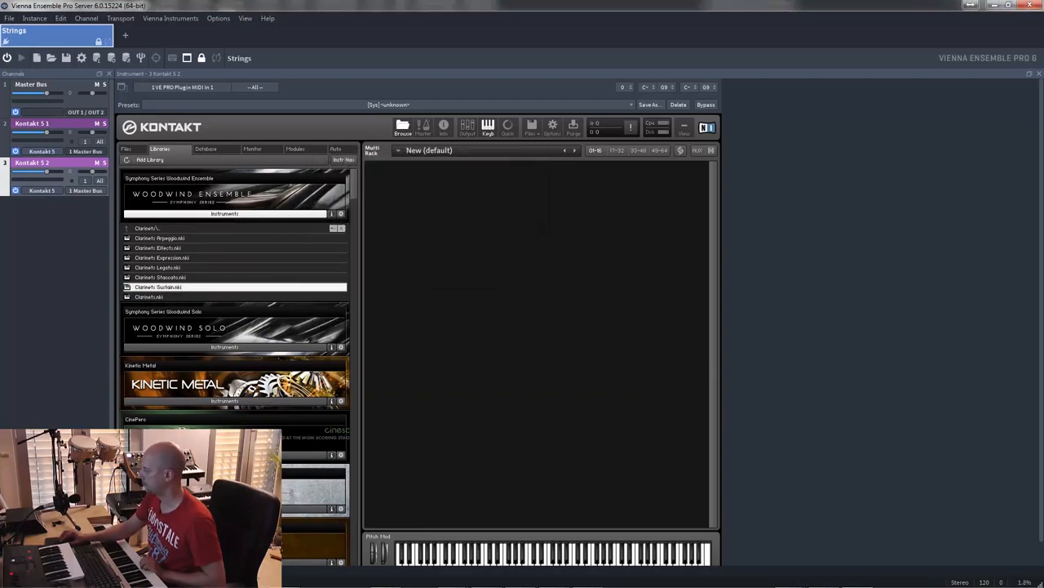
# - Set the second Kontakt channel's MIDI port to 2 VE PRO Plugin MIDI In 2 in the mixer
pyautogui.press('F2')
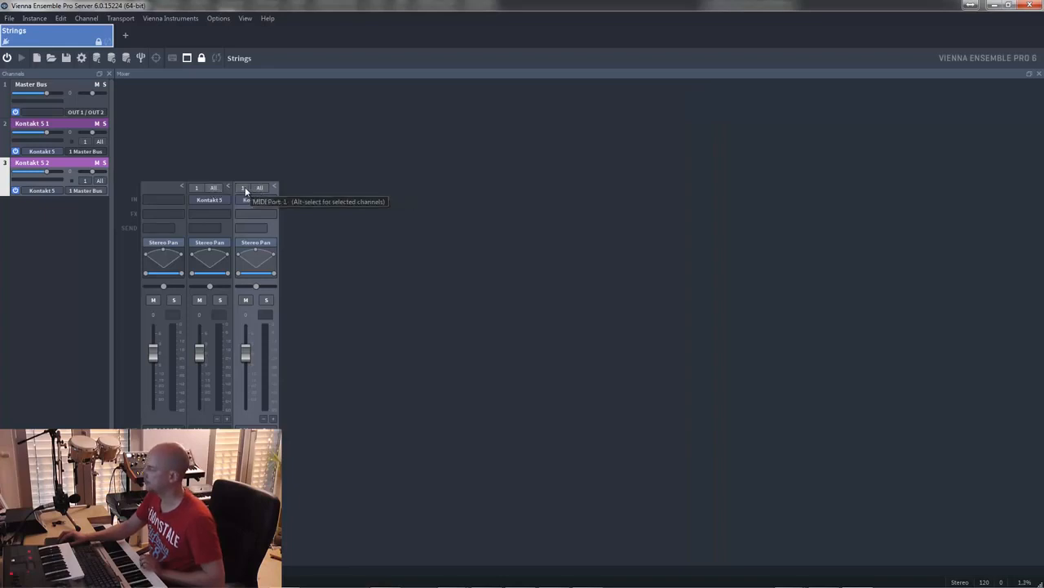
pyautogui.click(245, 188)
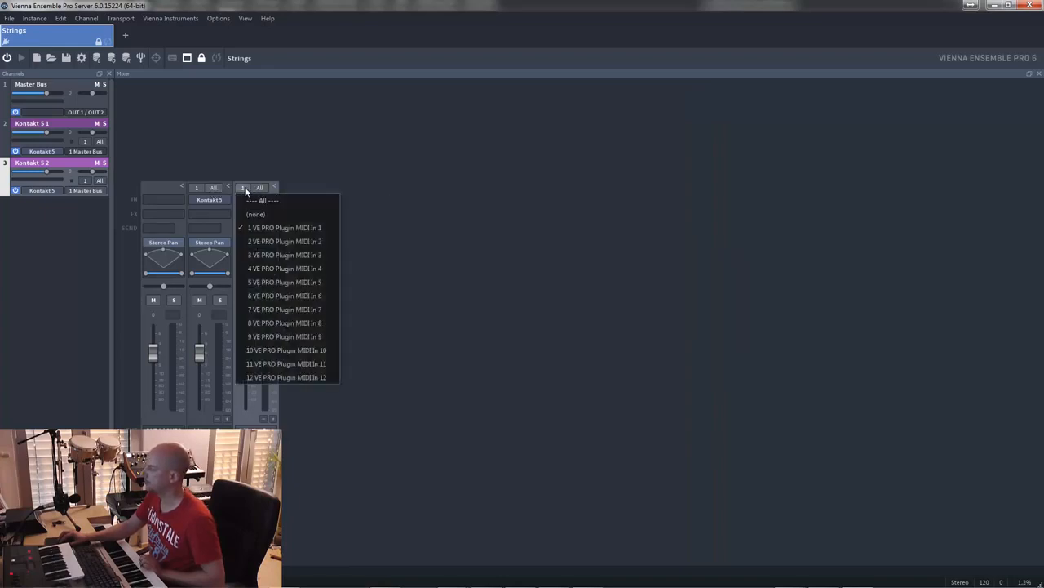
pyautogui.click(278, 243)
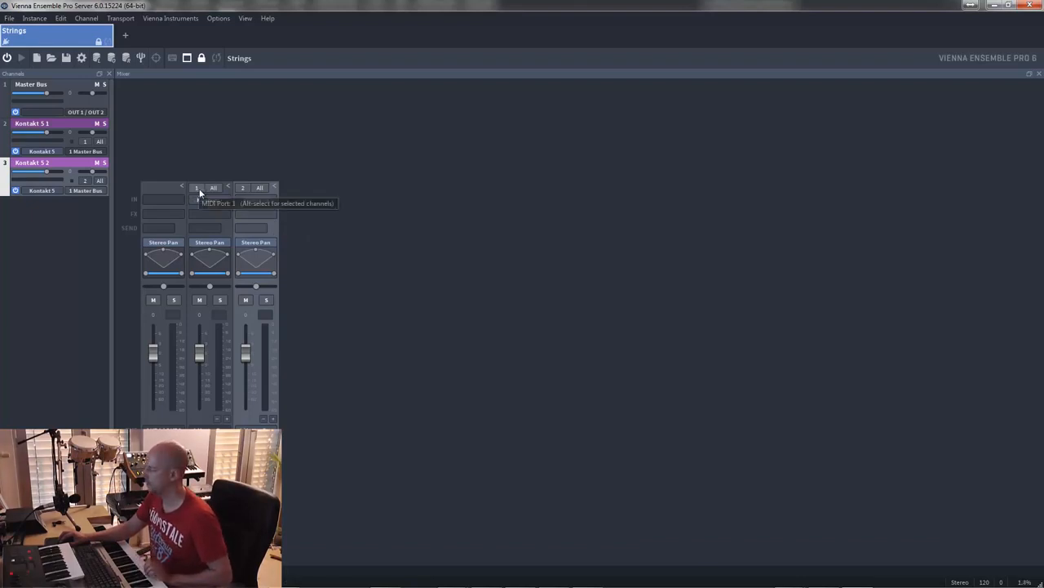
# - Switch to Nuendo and add one more MIDI track below the MIDI 01 track
pyautogui.click(251, 576)
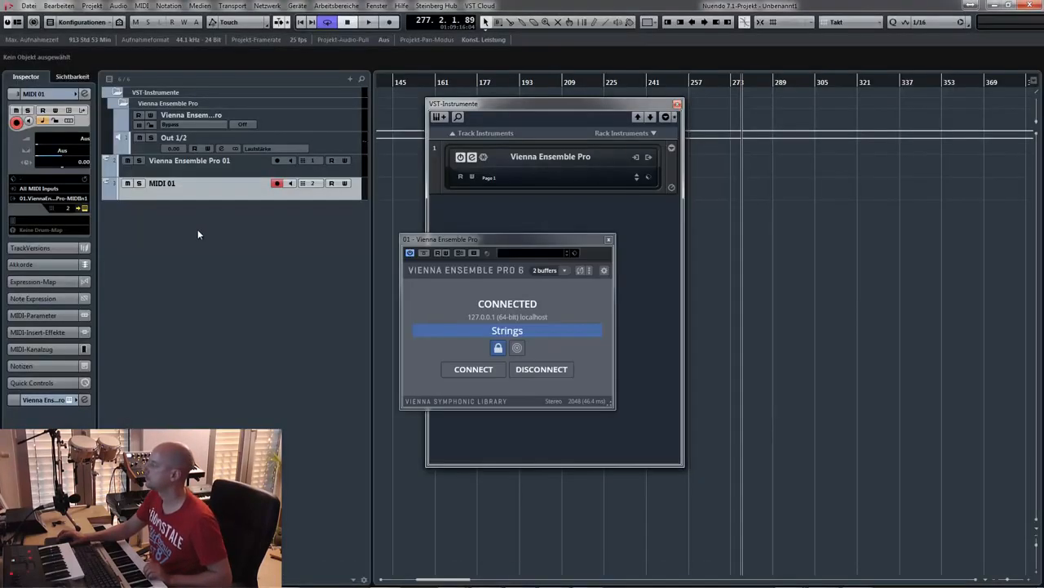
pyautogui.rightClick(197, 229)
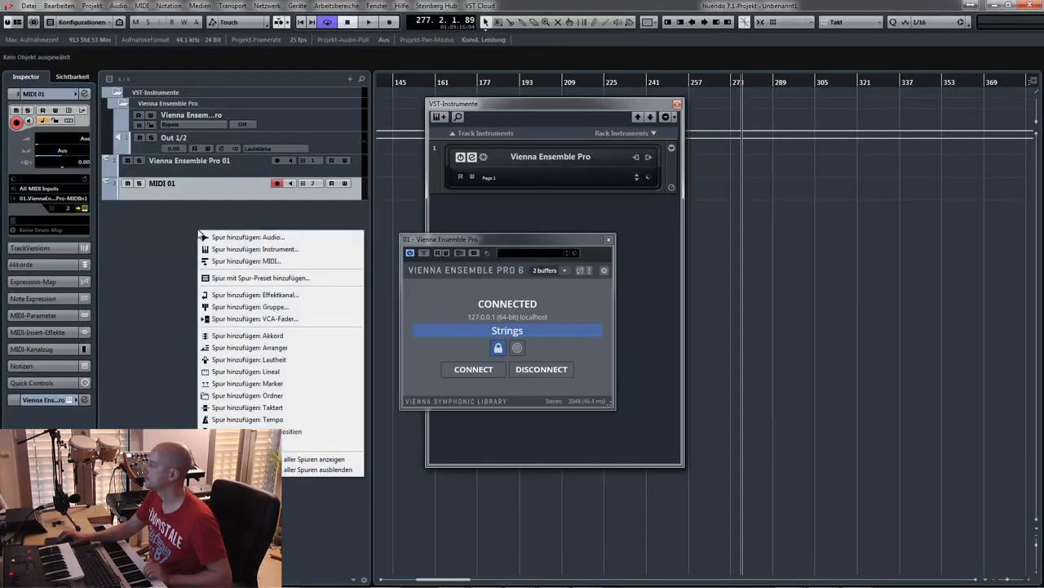
pyautogui.click(264, 261)
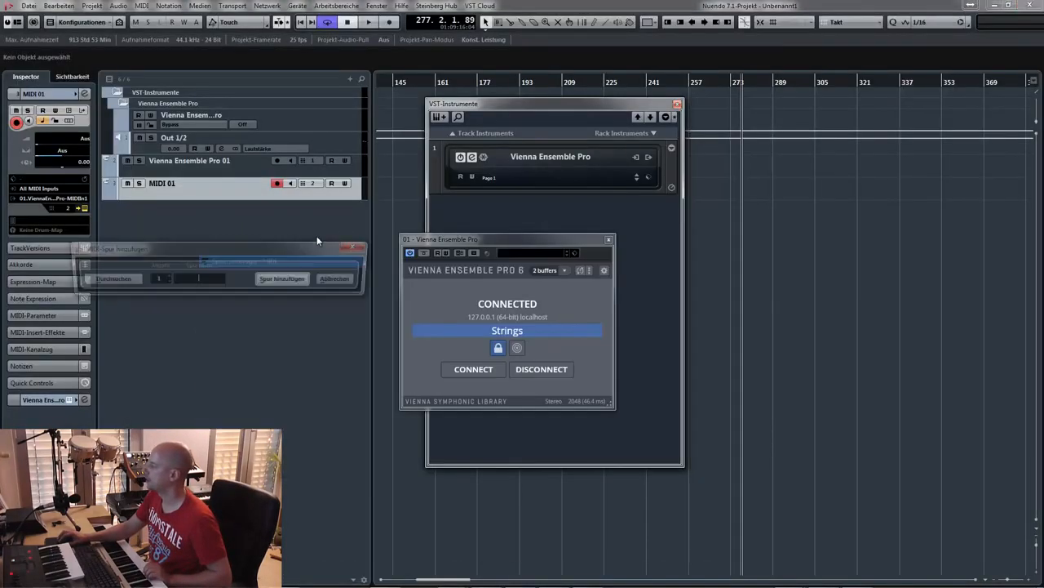
pyautogui.click(282, 279)
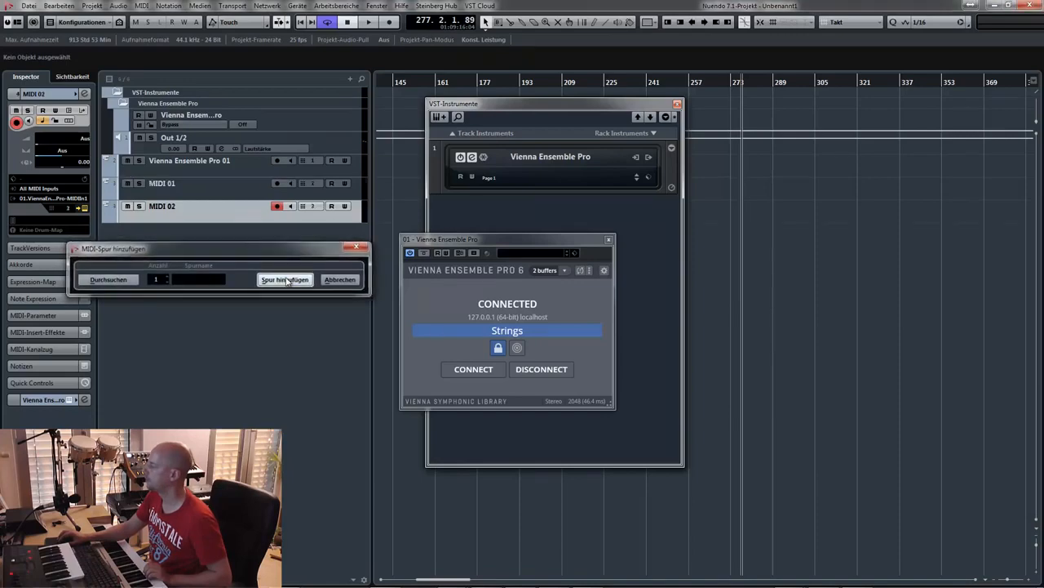
# - Route the MIDI 02 track's output to Vienna Ensemble Pro - MIDI In 2 and set its MIDI channel to 1
pyautogui.click(73, 199)
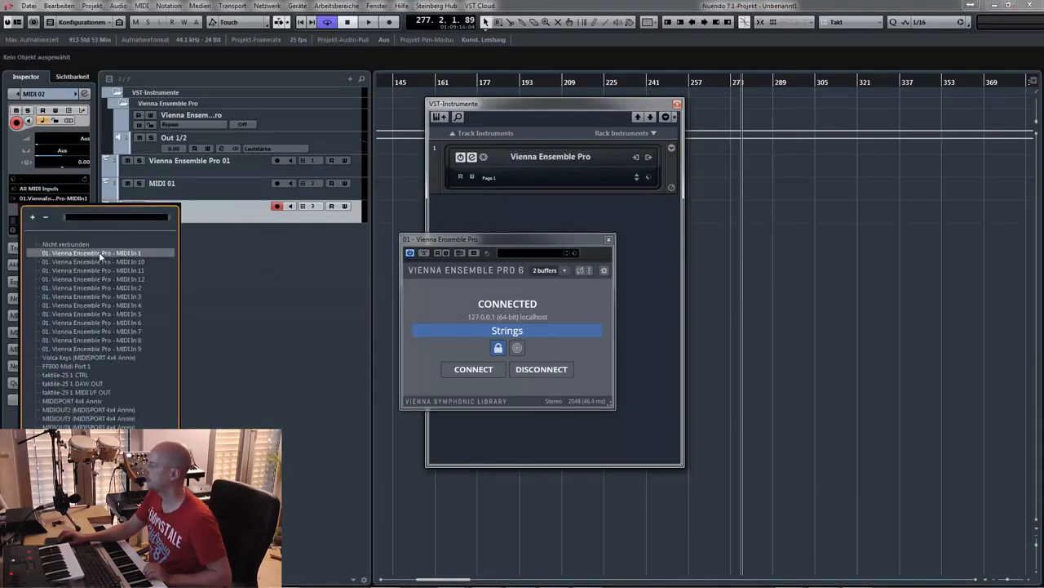
pyautogui.click(145, 287)
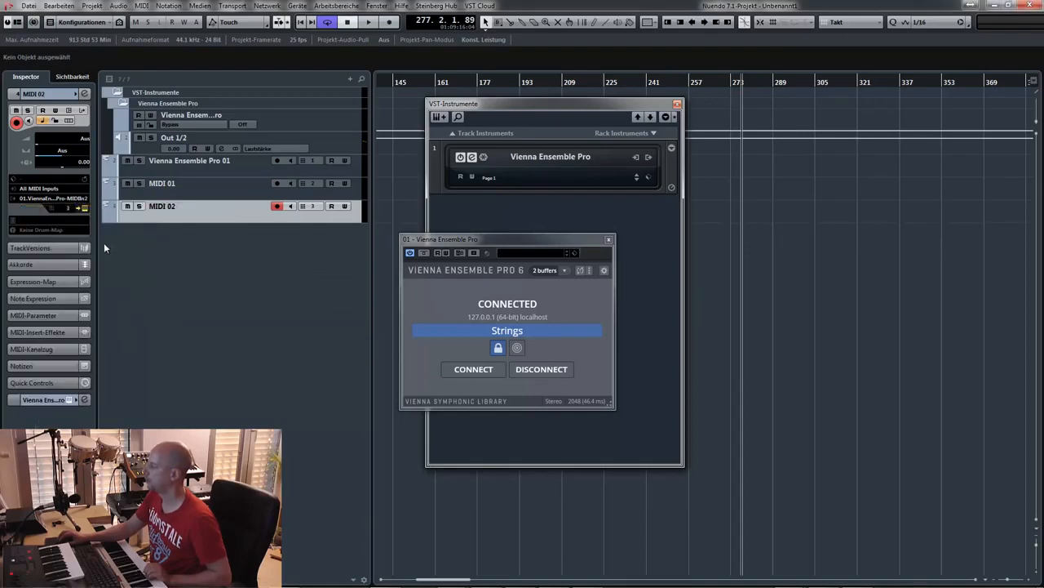
pyautogui.click(66, 209)
pyautogui.click(78, 233)
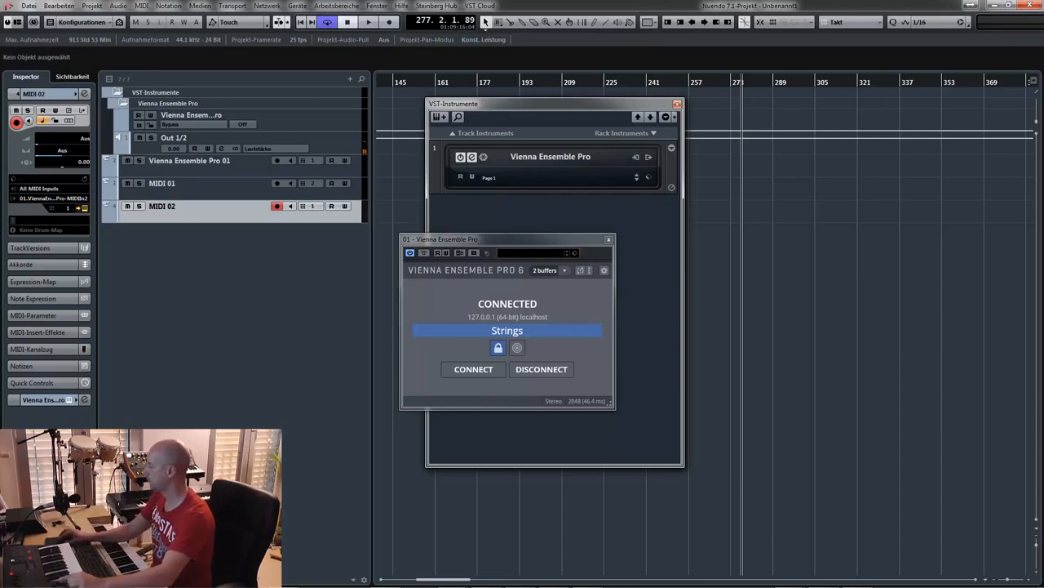
pyautogui.click(859, 577)
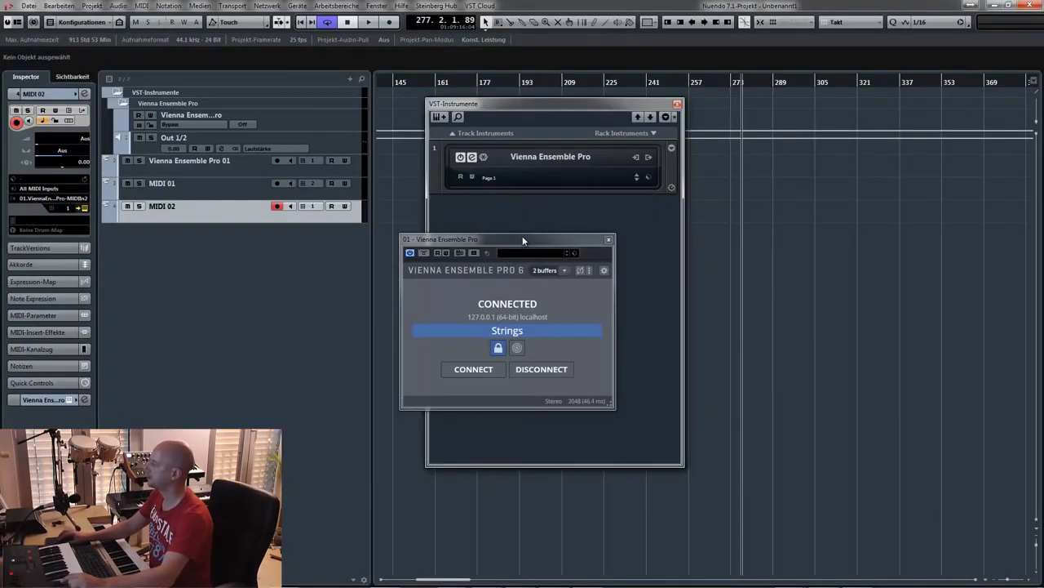
# - Move the plug-in window aside, replace the rack instrument with Vienna Ensemble Pro x64 and create an assigned MIDI track for it
pyautogui.moveTo(528, 239); pyautogui.dragTo(396, 330)
pyautogui.click(434, 278)
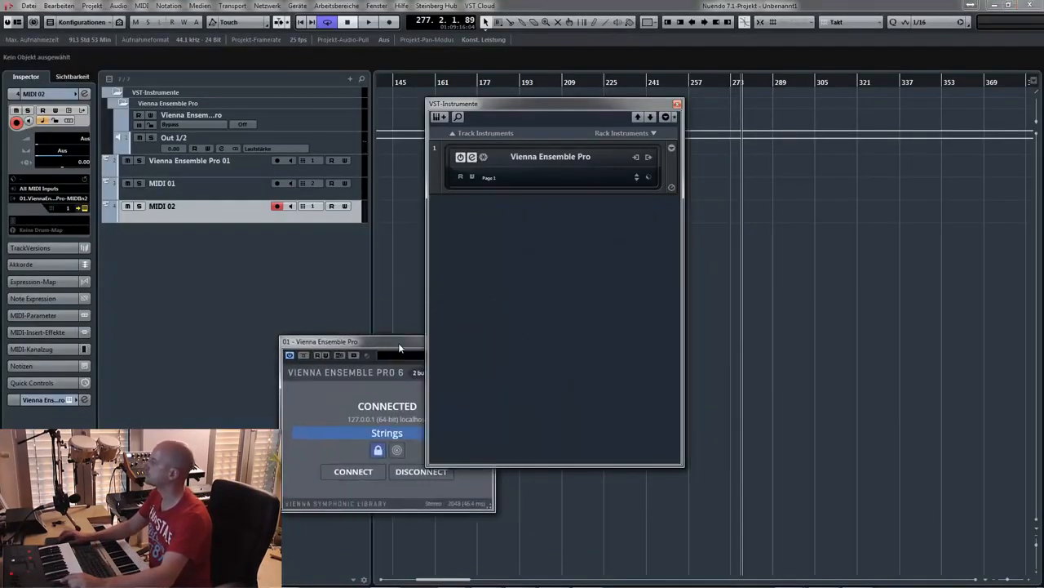
pyautogui.click(580, 158)
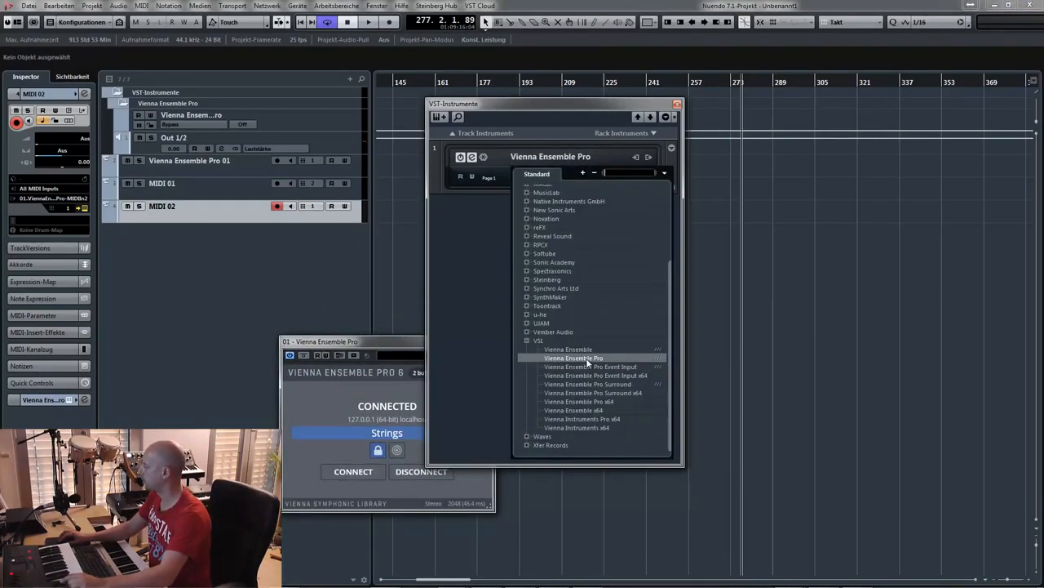
pyautogui.click(583, 403)
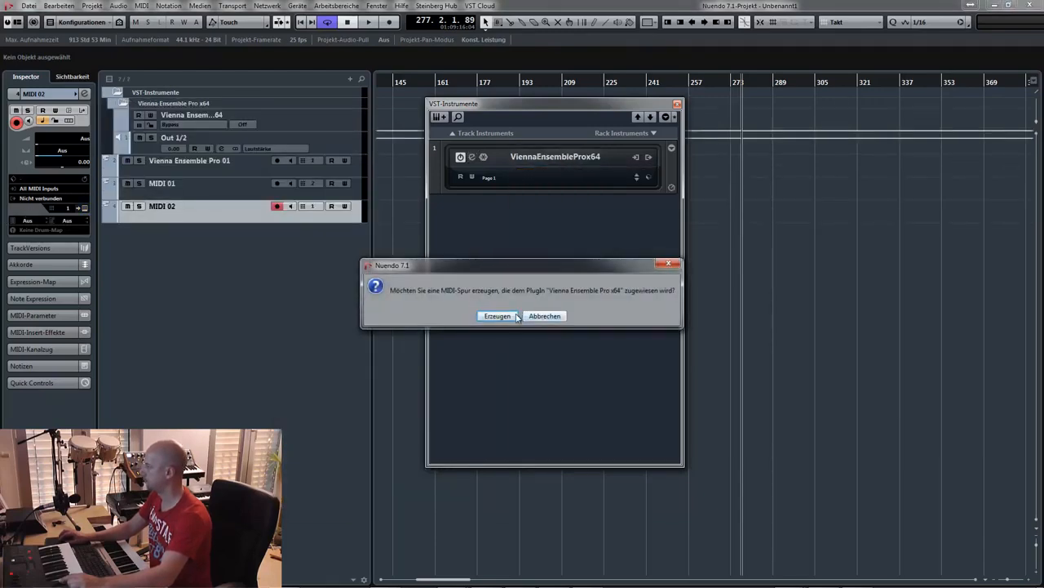
pyautogui.click(498, 316)
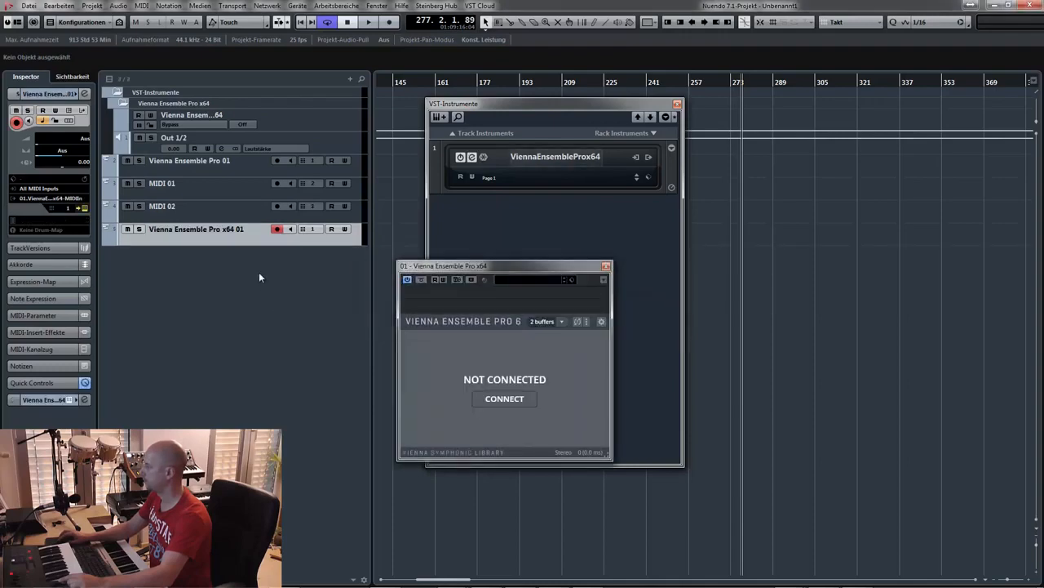
# - Examine the MIDI output ports offered for the Vienna Ensemble Pro x64 01 track
pyautogui.click(217, 215)
pyautogui.click(211, 229)
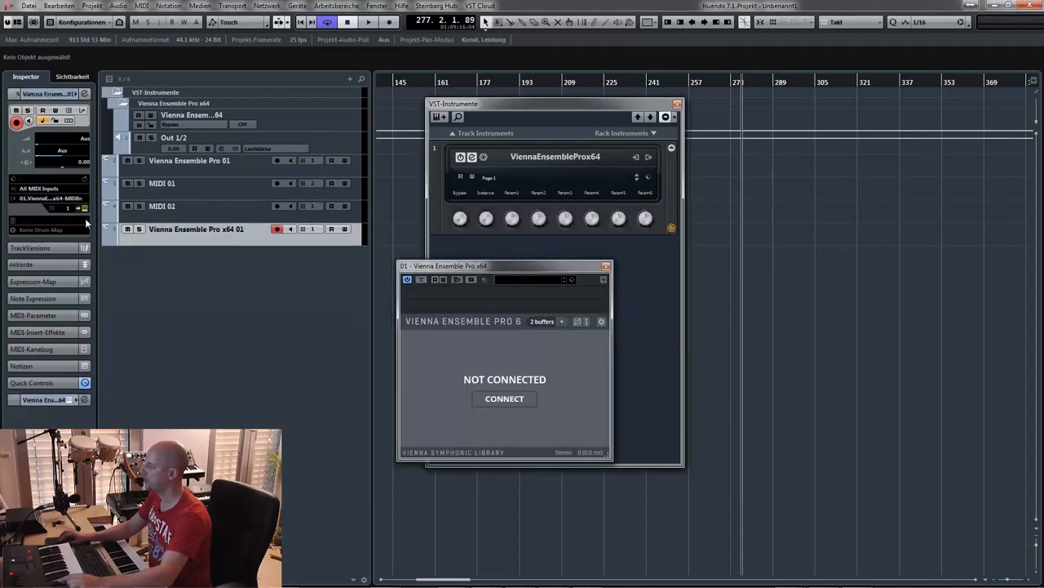
pyautogui.click(63, 199)
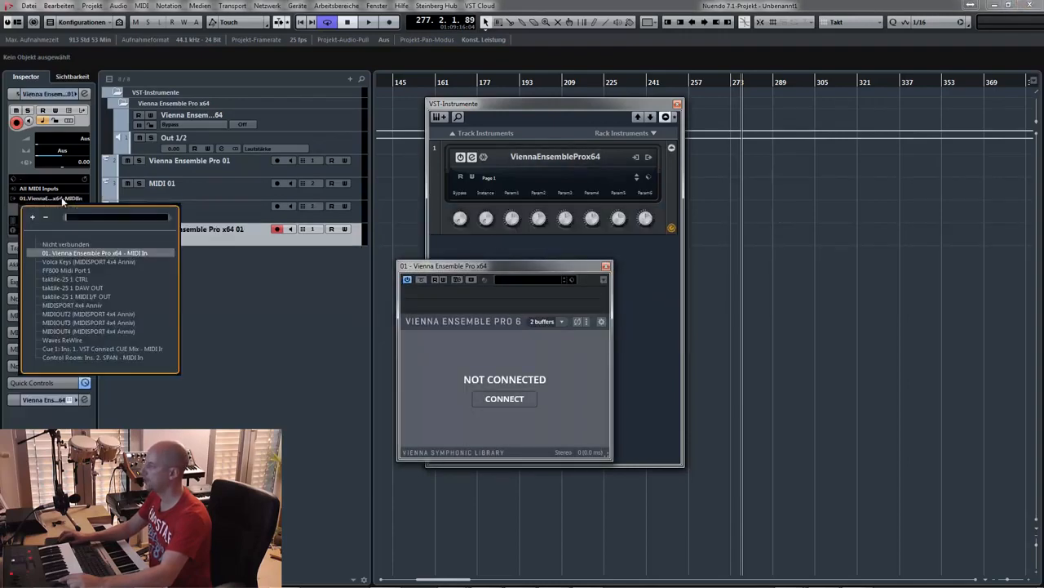
pyautogui.click(193, 254)
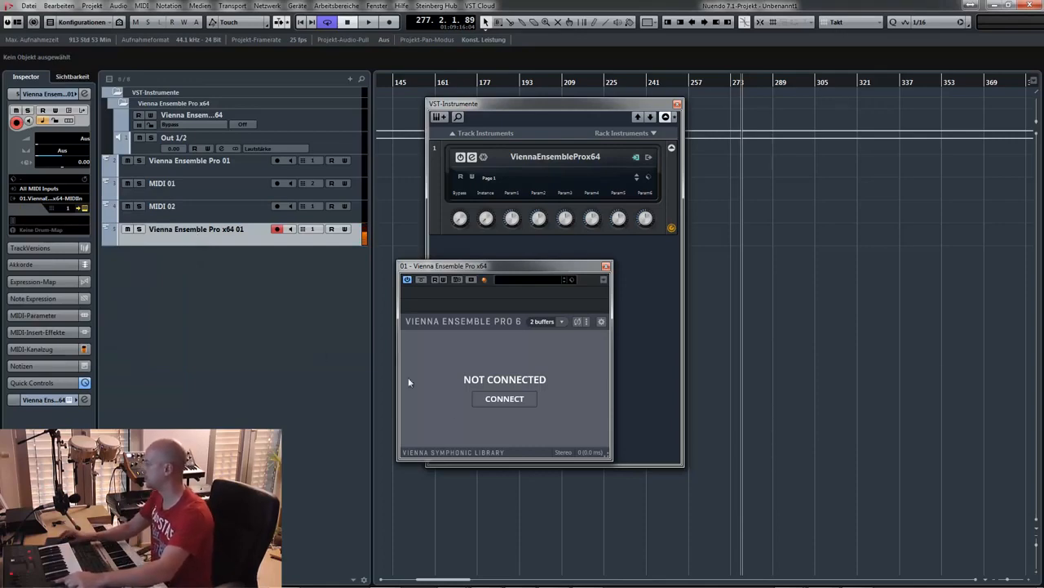
# - Connect the Vienna Ensemble Pro x64 plug-in to the Strings instance on the 64-bit localhost server
pyautogui.click(505, 398)
pyautogui.click(447, 368)
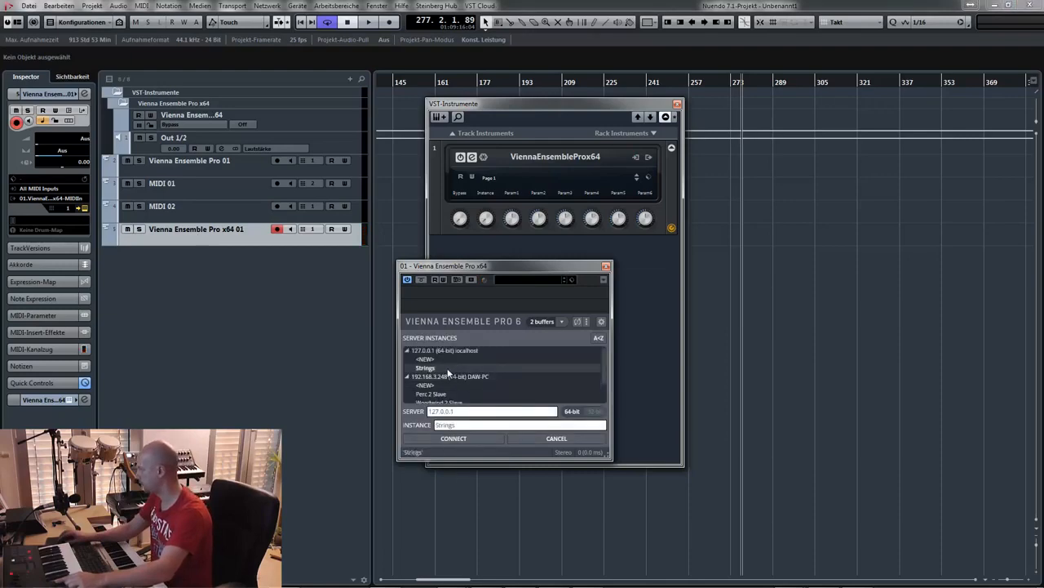
pyautogui.click(466, 439)
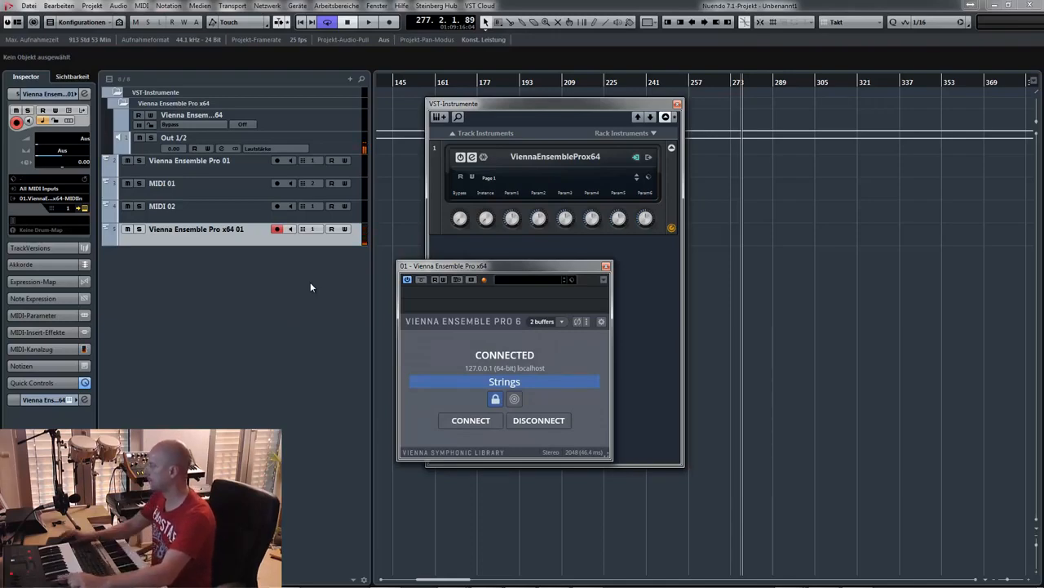
# - Check the channels in Vienna Ensemble Pro Server, and back in Nuendo replace the x64 rack instrument with Vienna Ensemble Pro
pyautogui.click(310, 579)
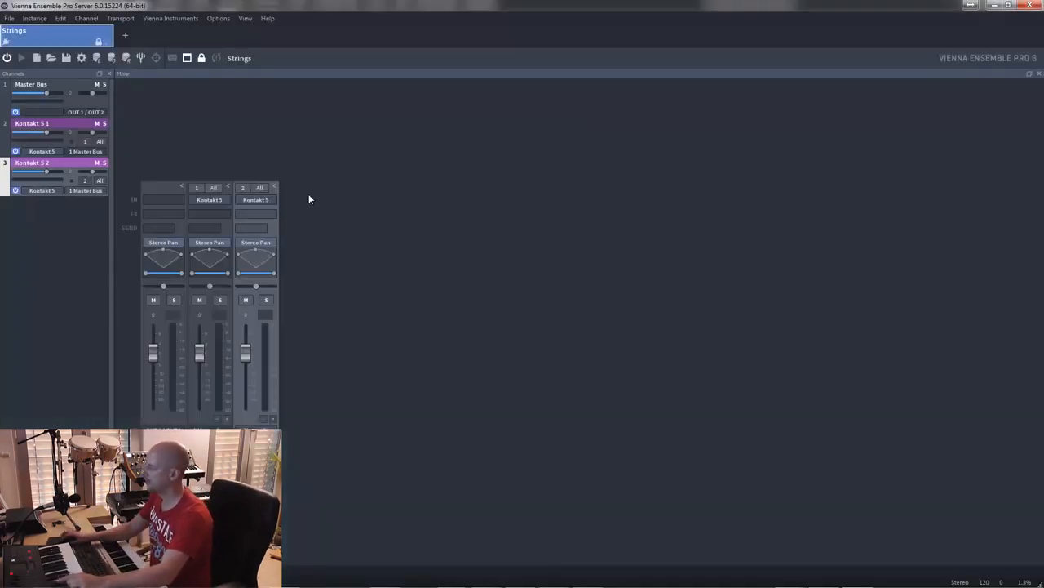
pyautogui.moveTo(289, 585)
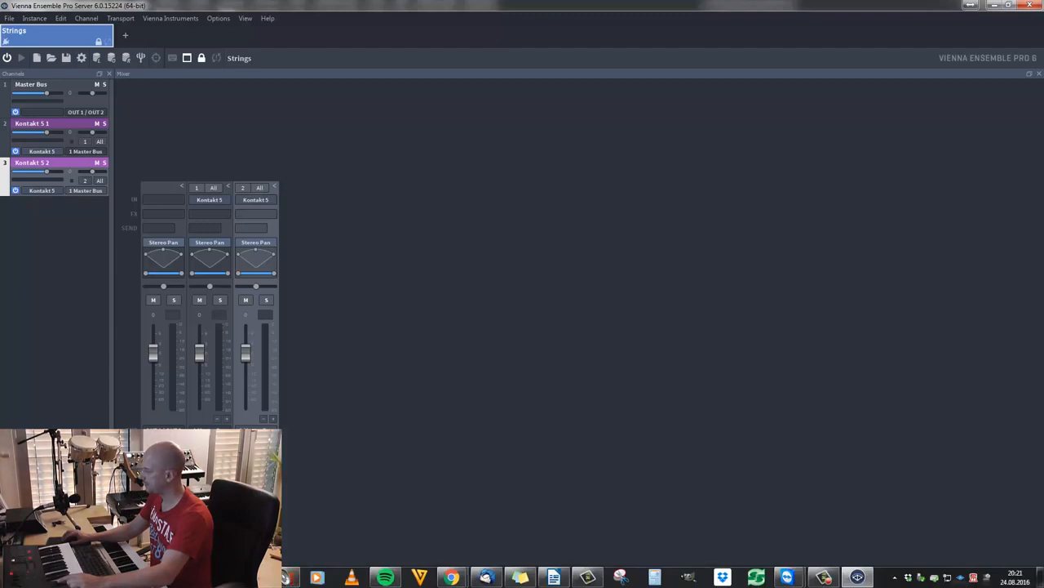
pyautogui.click(284, 578)
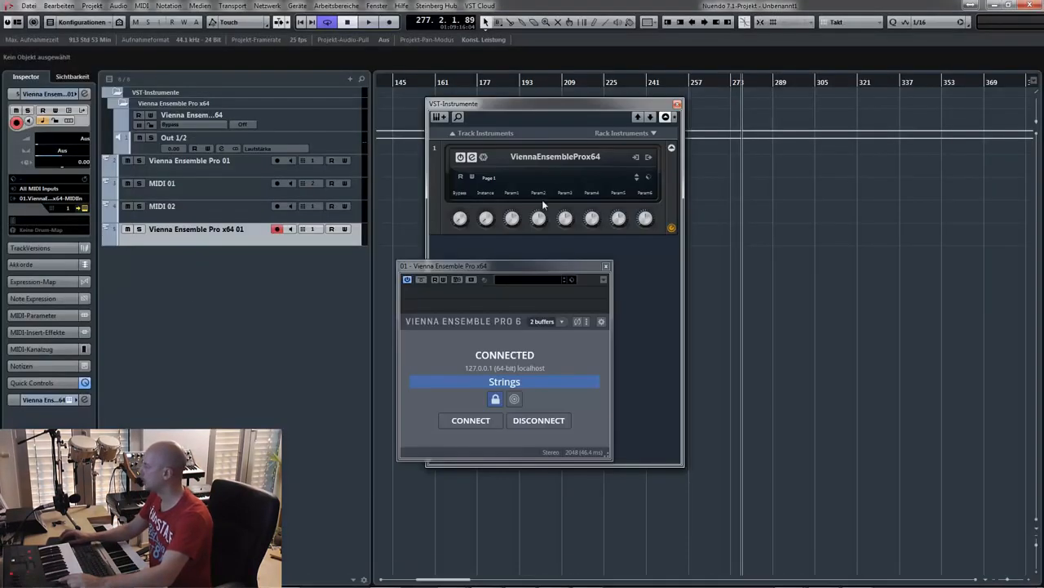
pyautogui.click(561, 162)
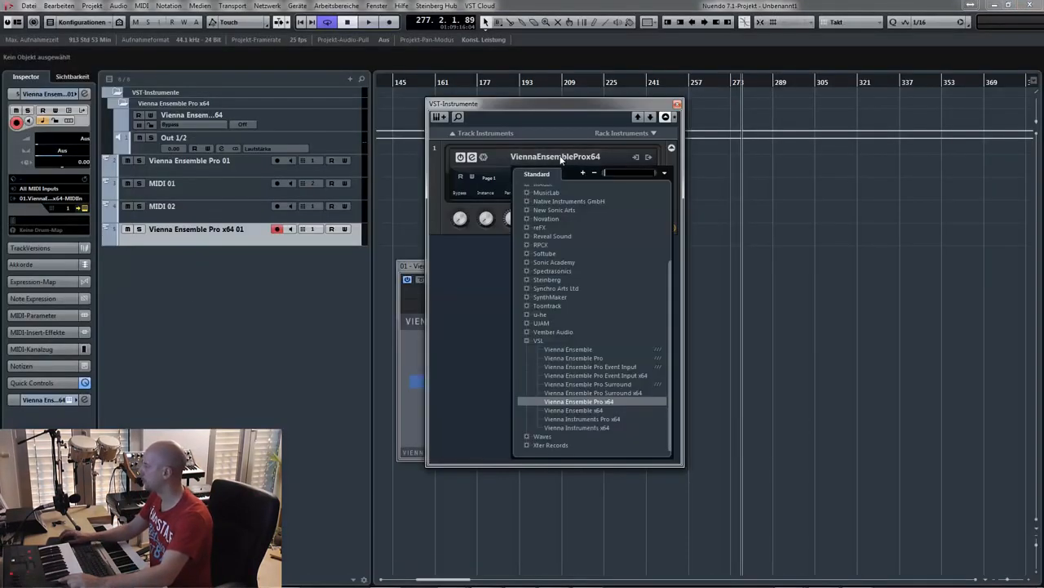
pyautogui.click(596, 358)
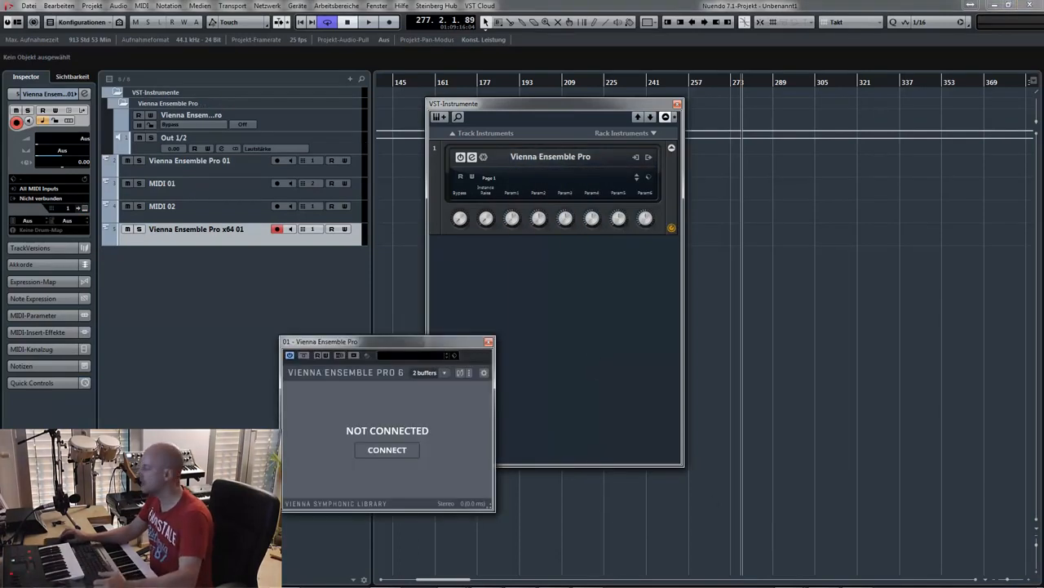
# - Switch to Vienna Ensemble Pro Server, and from there bring up the Slave 1 dax remote session in TeamViewer
pyautogui.click(857, 577)
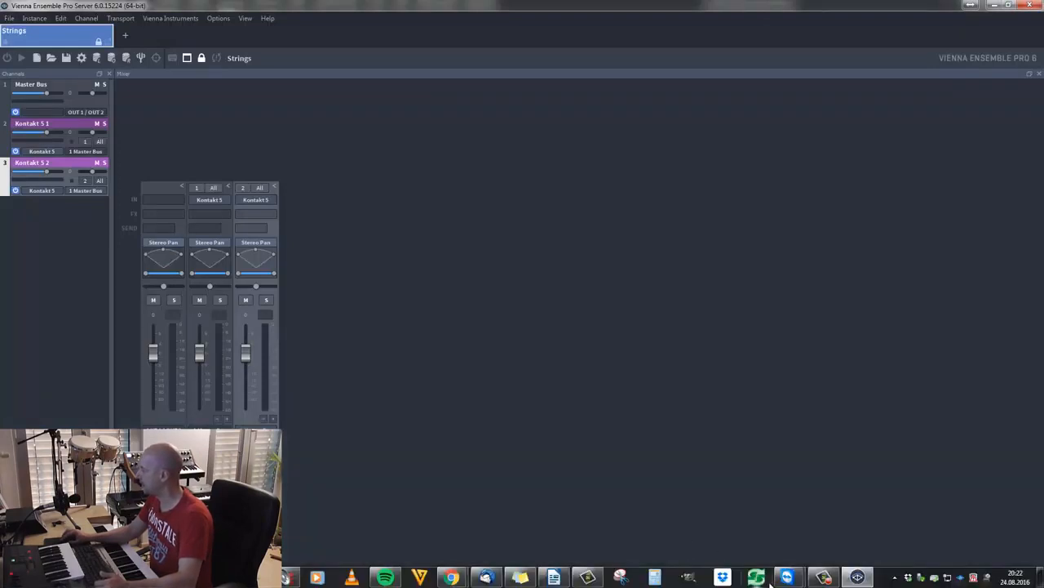
pyautogui.moveTo(790, 579)
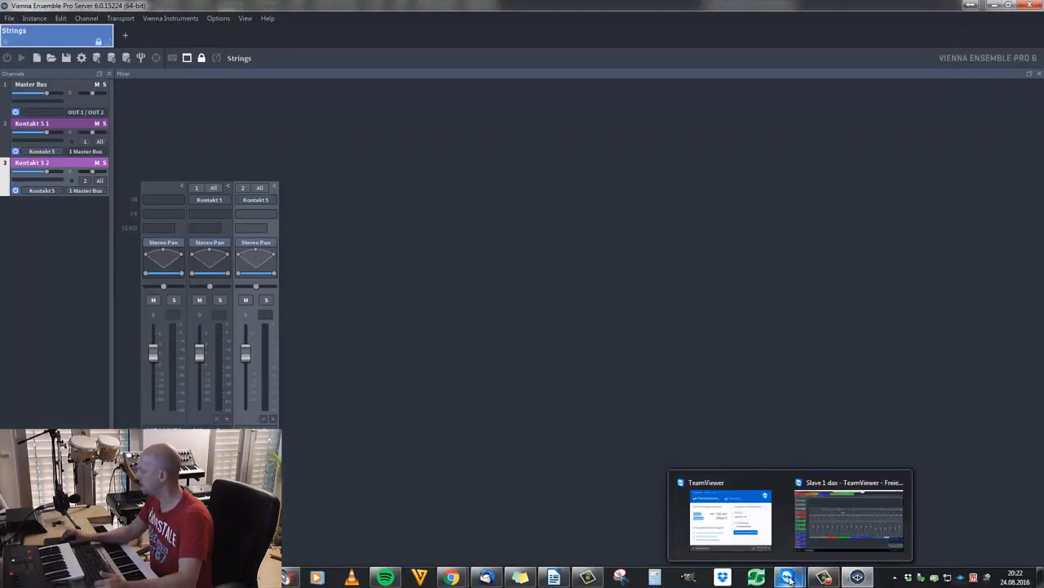
pyautogui.click(849, 514)
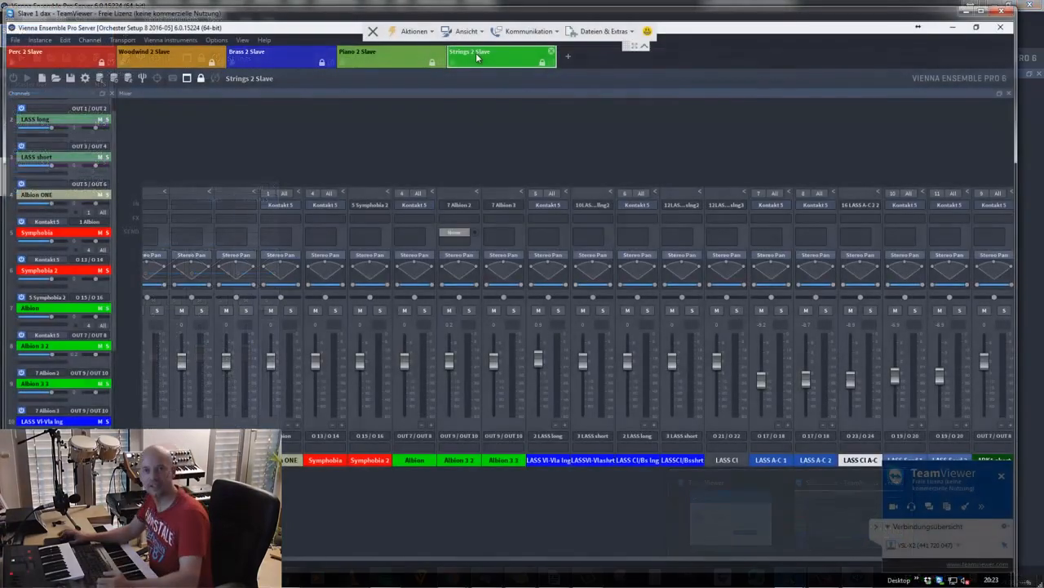